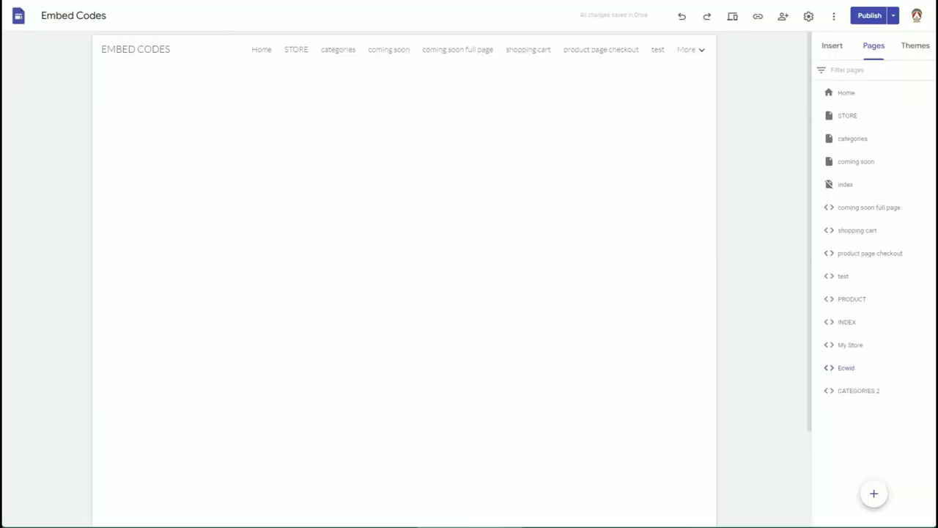
Open the existing coming soon page and bring up the site's Pages list to add coming soon 2
left_click(262, 53)
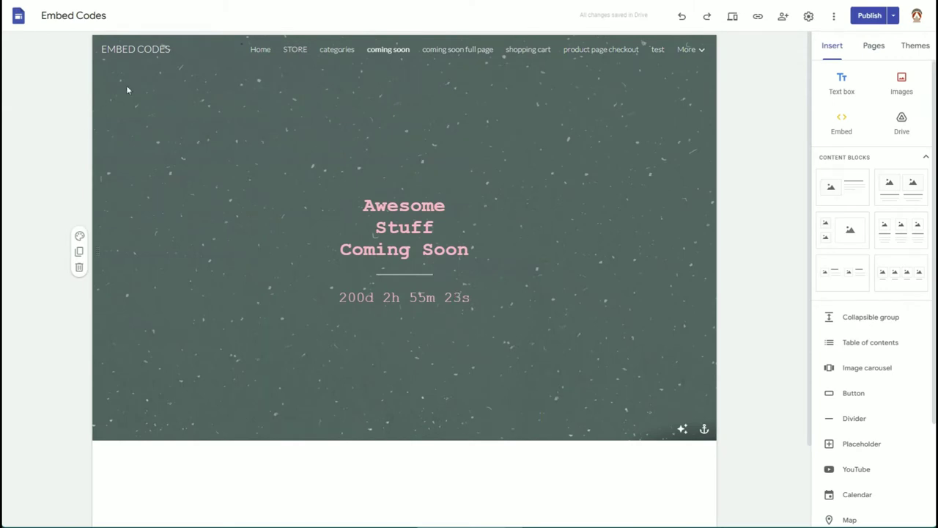
left_click(874, 46)
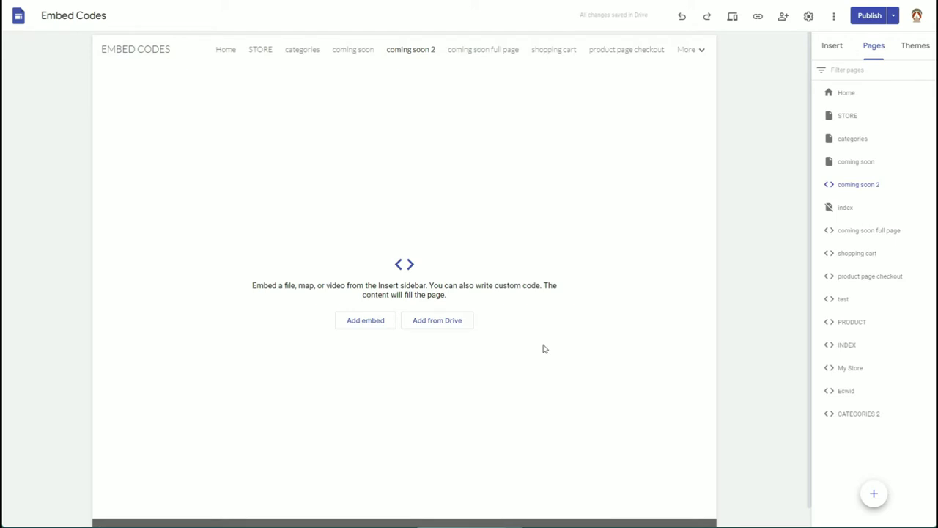
Embed the Untitled document from Google Docs on coming soon 2
left_click(836, 45)
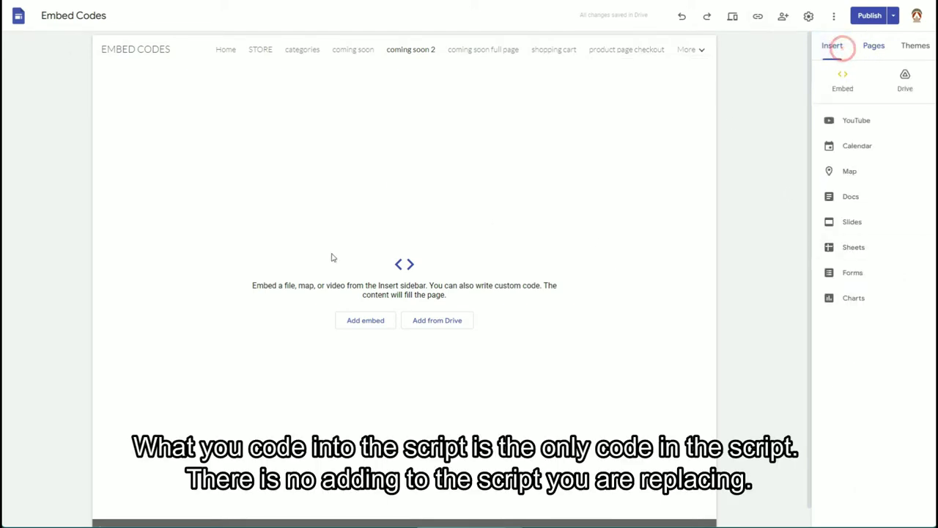
left_click(841, 200)
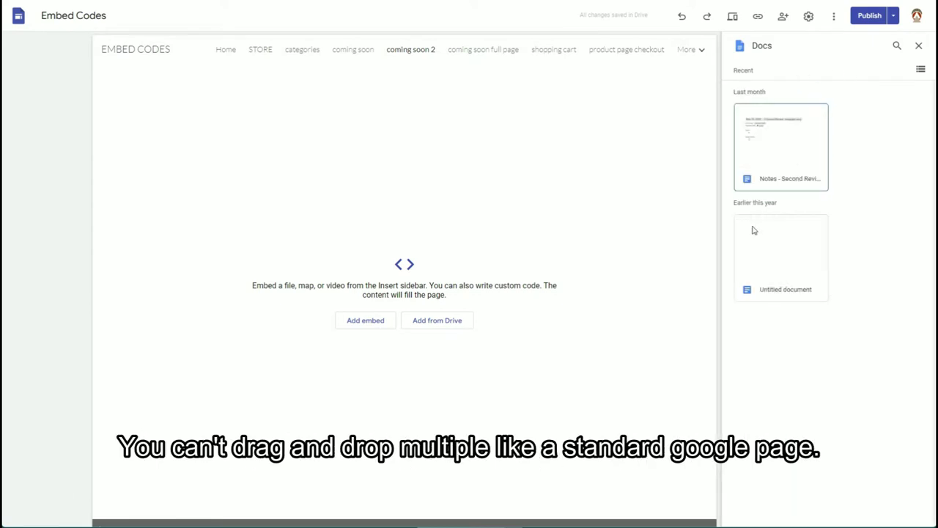
left_click(785, 243)
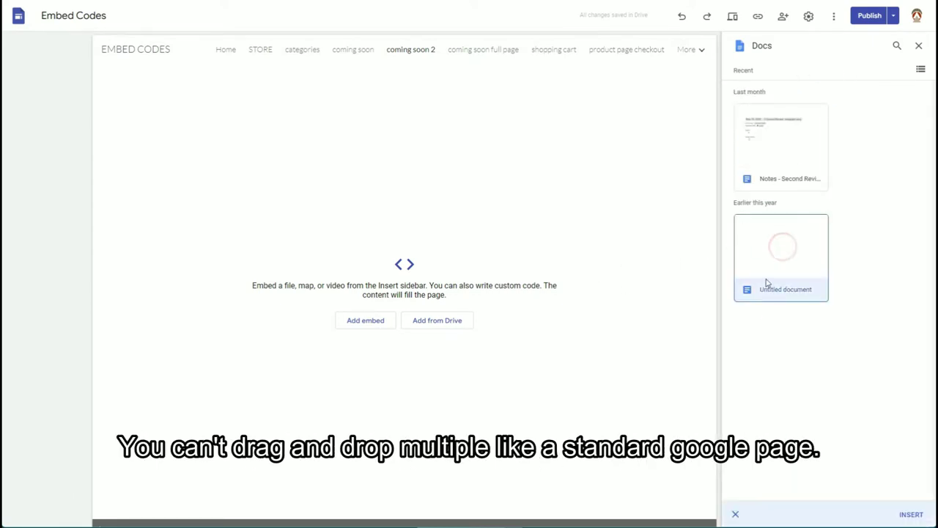
left_click(913, 514)
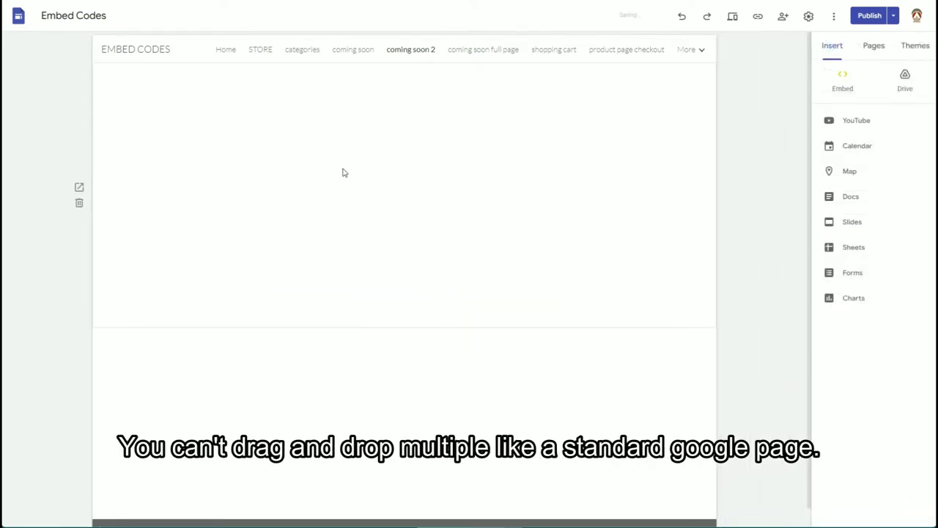
Embed the personal calendar, then delete that calendar embed from the page
left_click(831, 148)
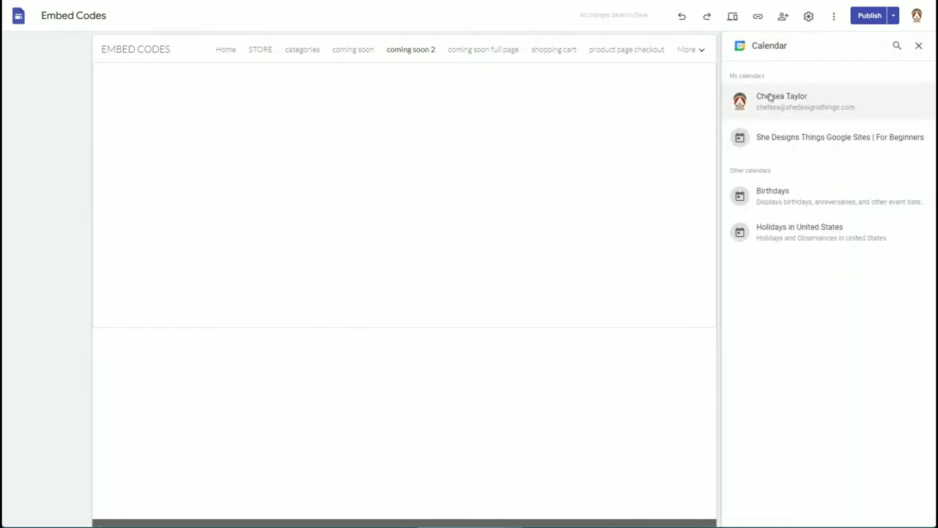
left_click(769, 96)
left_click(916, 515)
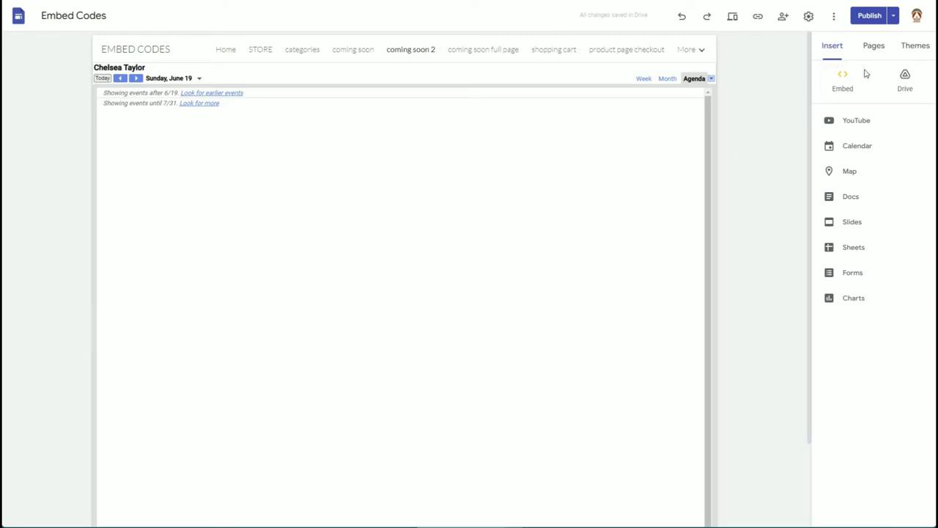
mouse_move(247, 151)
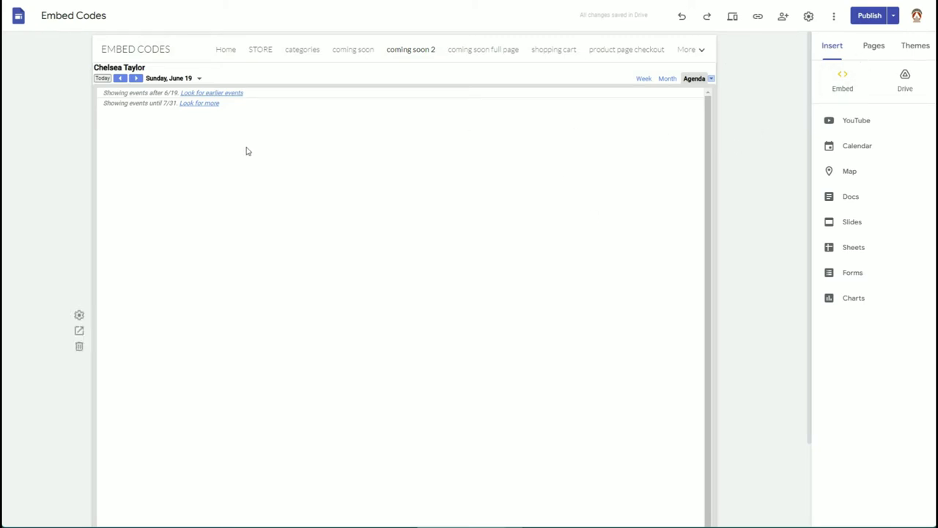
left_click(80, 347)
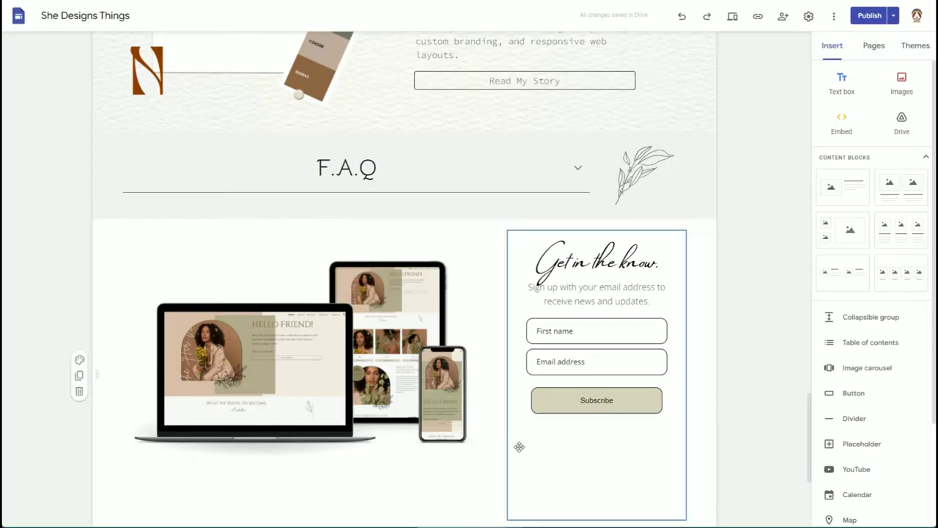
Scroll through the She Designs Things home page as an example of a finished site
scroll(674, 432, "down", 4)
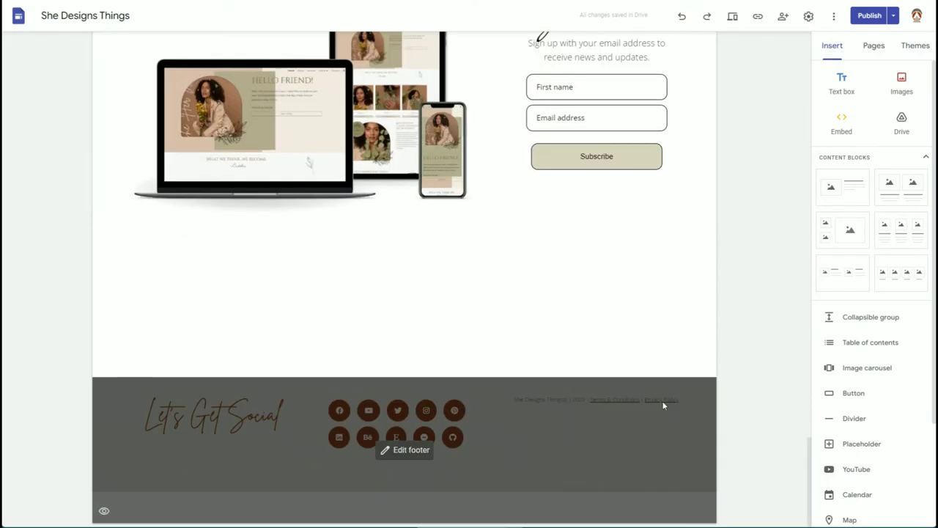
scroll(665, 394, "up", 4)
scroll(665, 393, "up", 20)
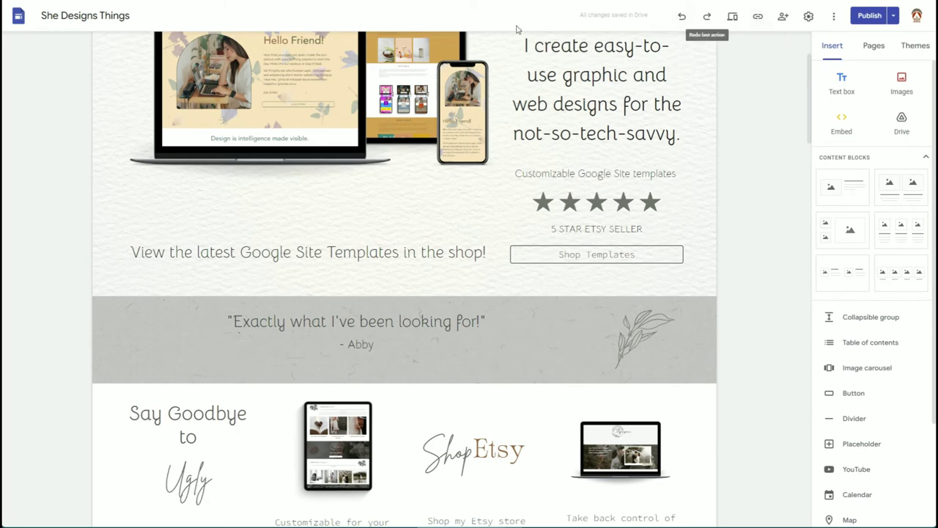
Preview the site and navigate via the phone menu to Shop: Website Templates
left_click(732, 16)
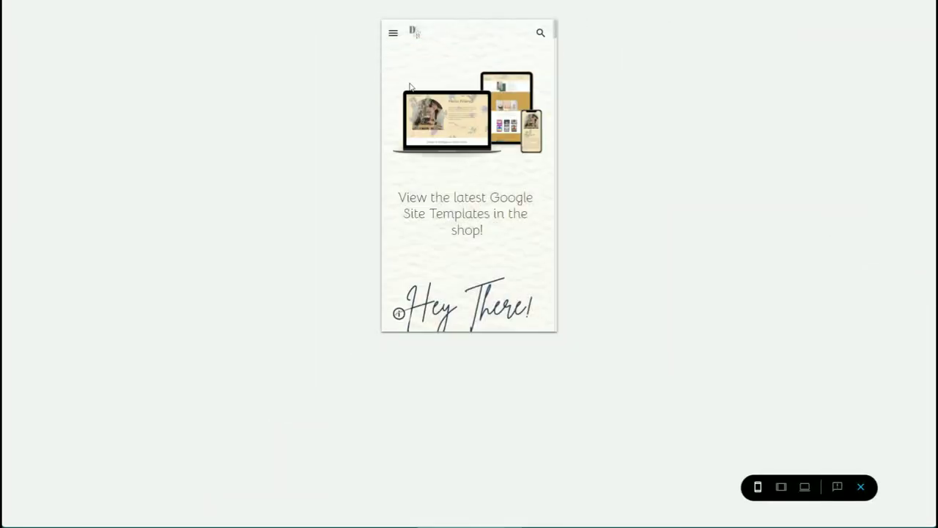
left_click(394, 34)
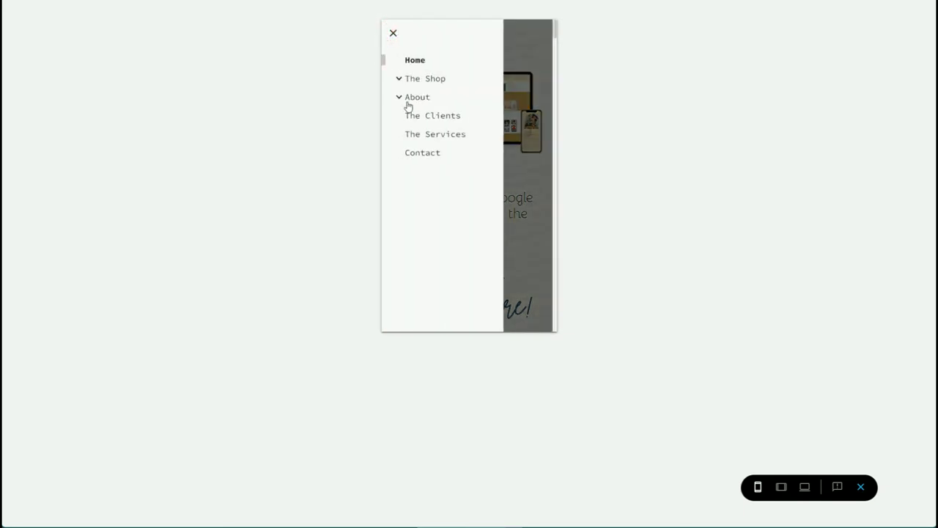
left_click(399, 79)
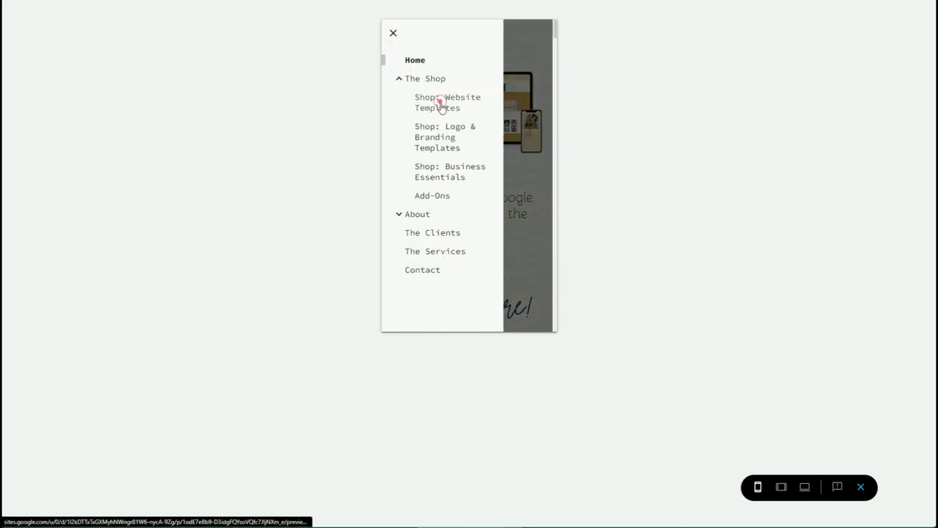
left_click(440, 107)
scroll(480, 216, "down", 10)
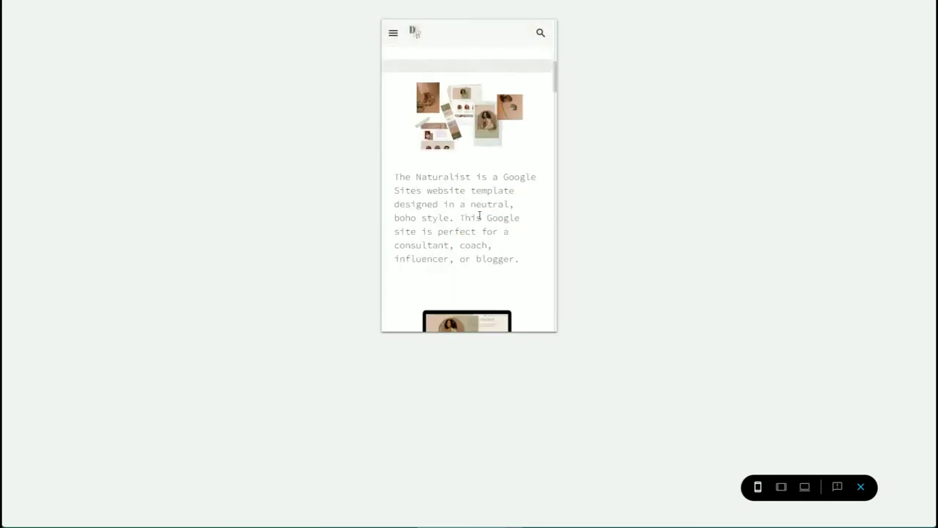
scroll(478, 214, "up", 6)
scroll(477, 213, "down", 3)
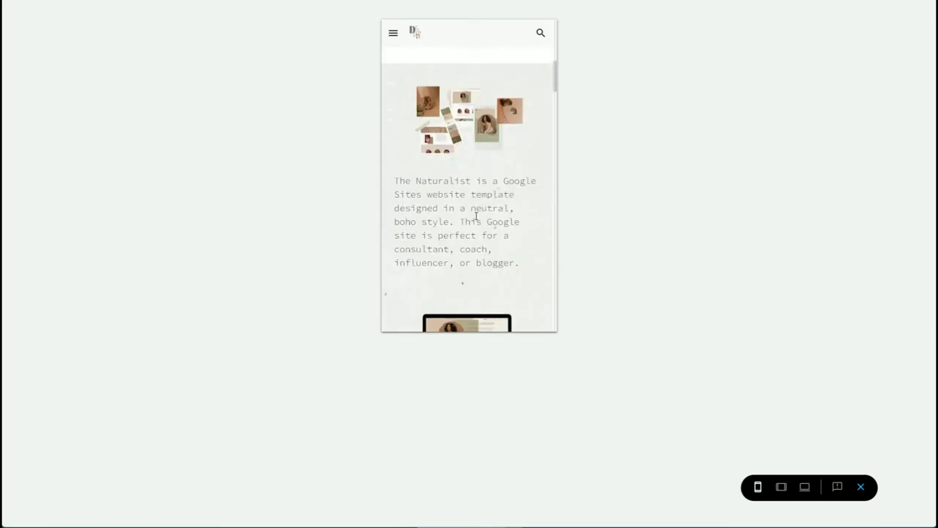
scroll(474, 219, "up", 3)
scroll(475, 219, "up", 2)
scroll(473, 214, "down", 6)
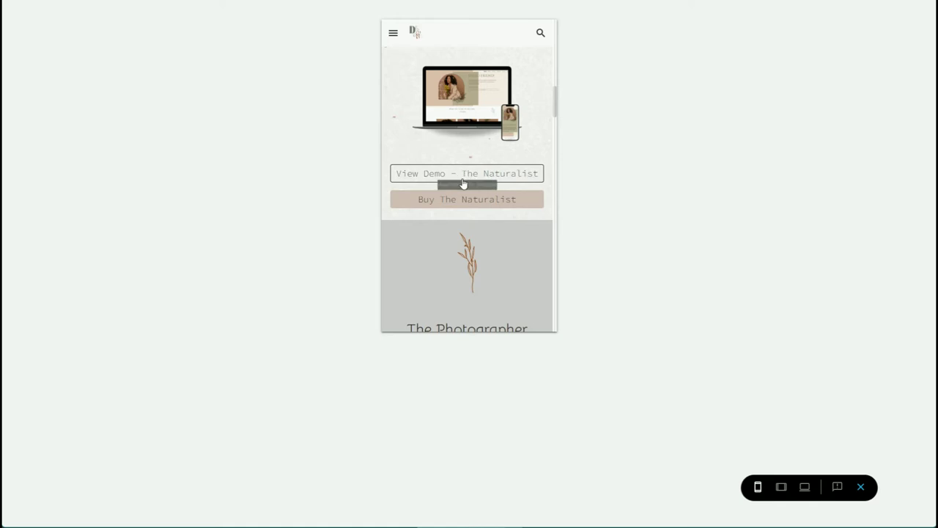
Open The Naturalist product page, start and close its PayPal checkout, then exit preview
left_click(454, 200)
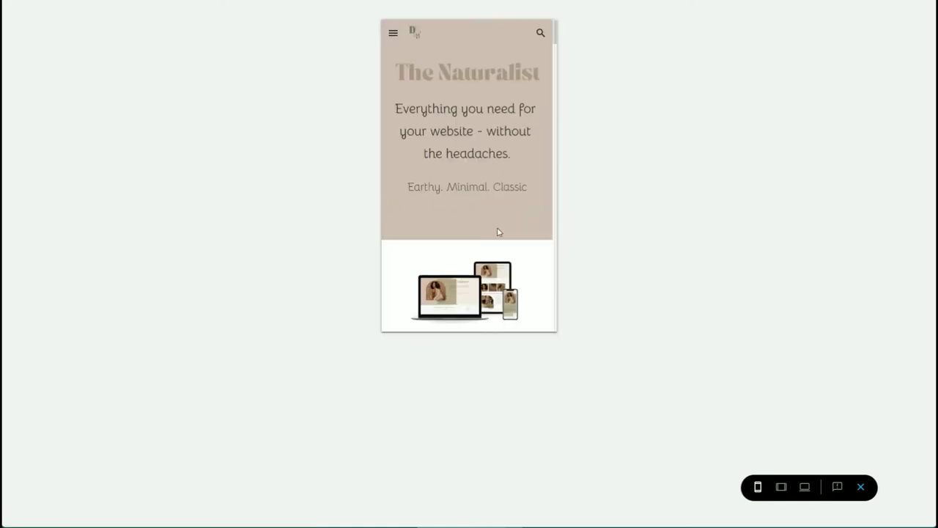
scroll(462, 223, "down", 2)
scroll(462, 223, "down", 5)
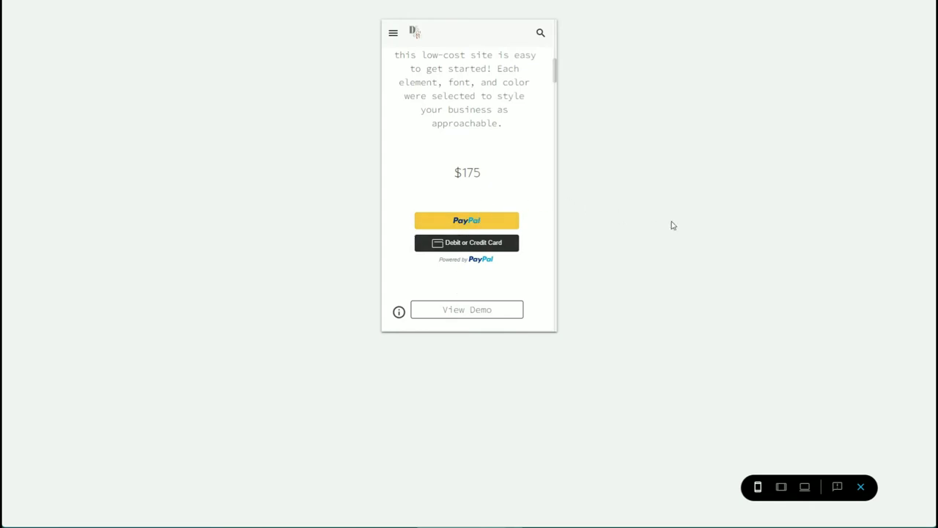
left_click(503, 220)
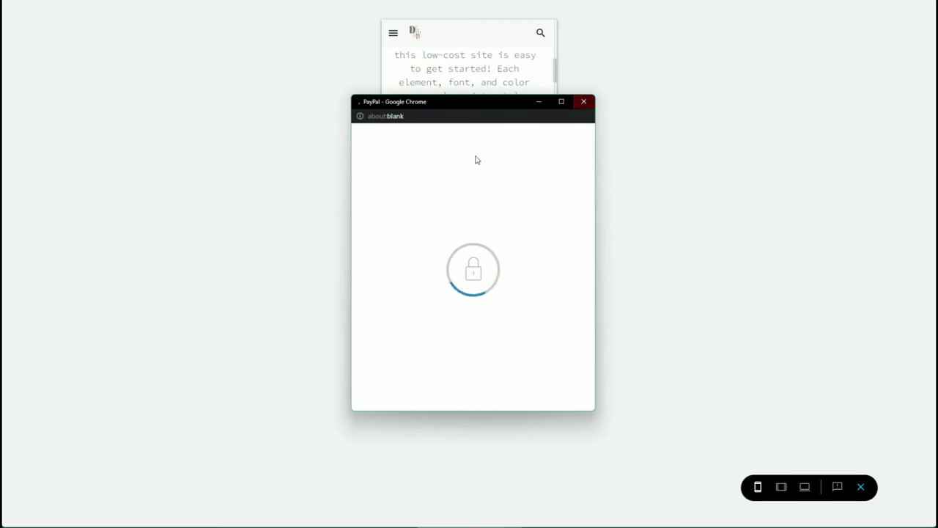
left_click(587, 104)
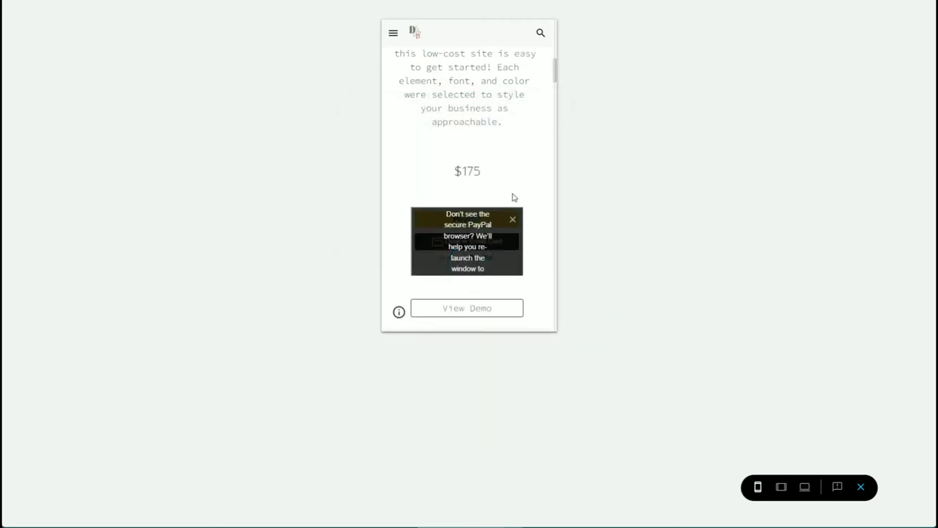
left_click(512, 220)
scroll(422, 227, "down", 7)
scroll(432, 229, "down", 8)
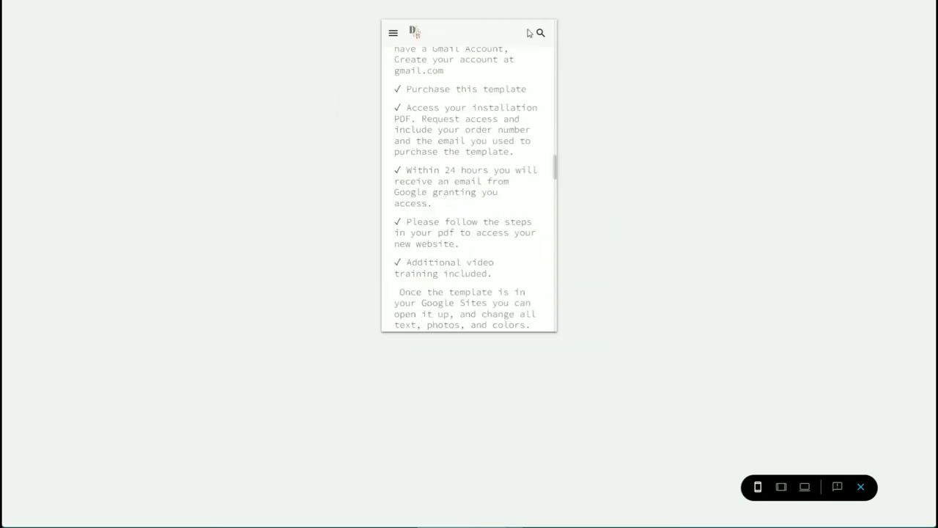
scroll(484, 172, "up", 5)
left_click(601, 132)
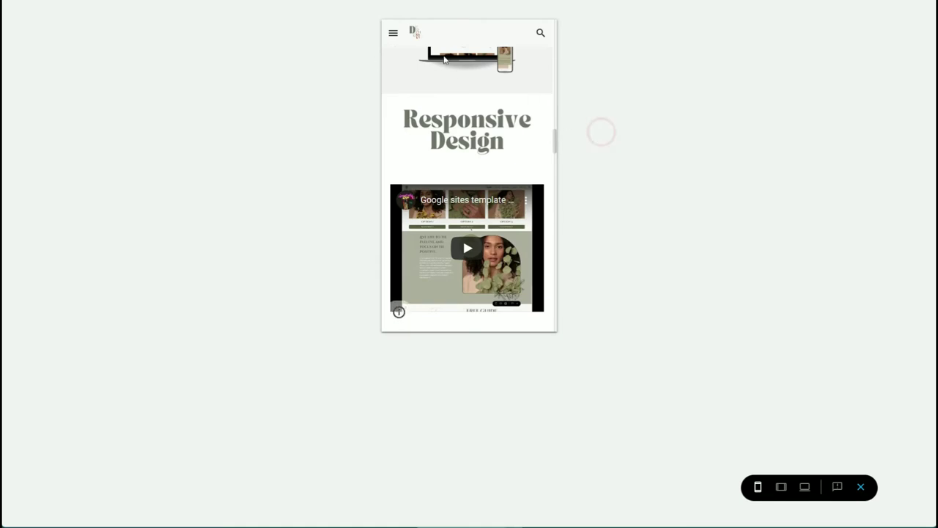
left_click(862, 487)
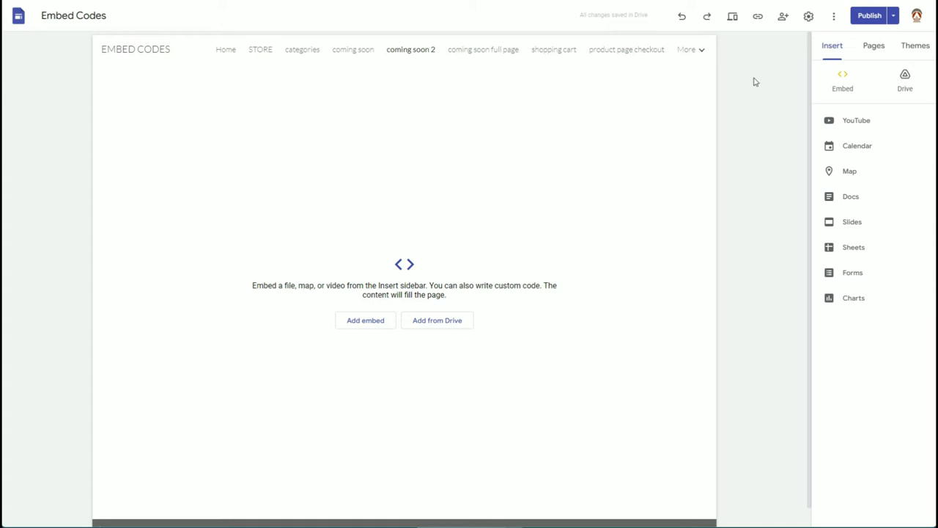
Start a preview of the Embed Codes site from the coming soon 2 page
left_click(731, 15)
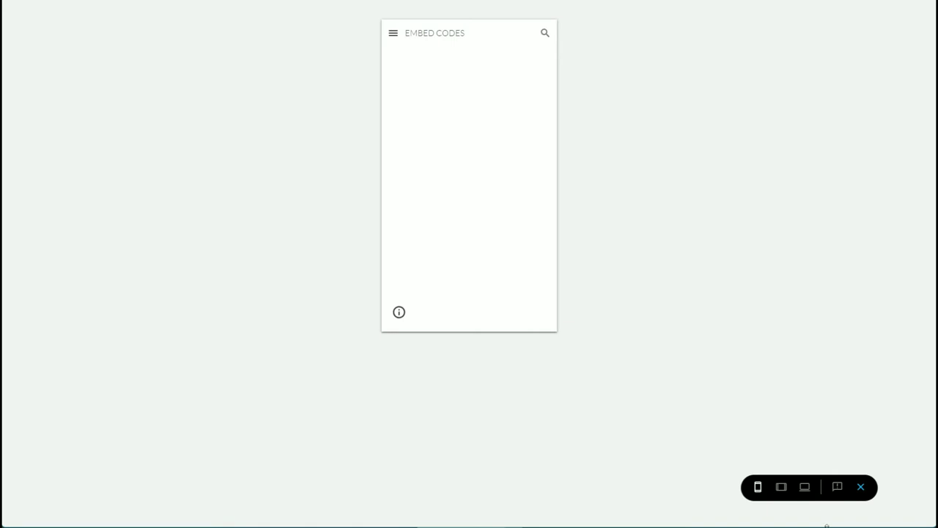
Open the Ecwid store page in preview and browse its products at phone size
left_click(804, 486)
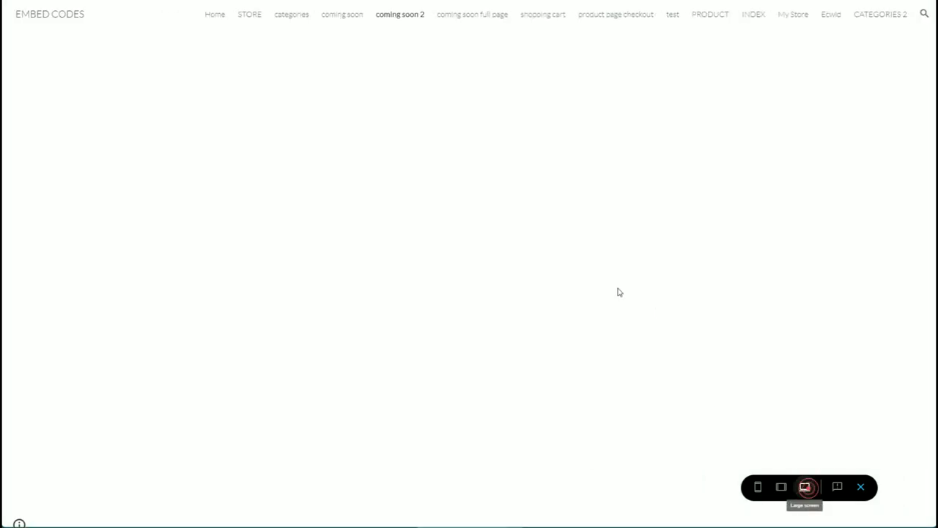
left_click(831, 16)
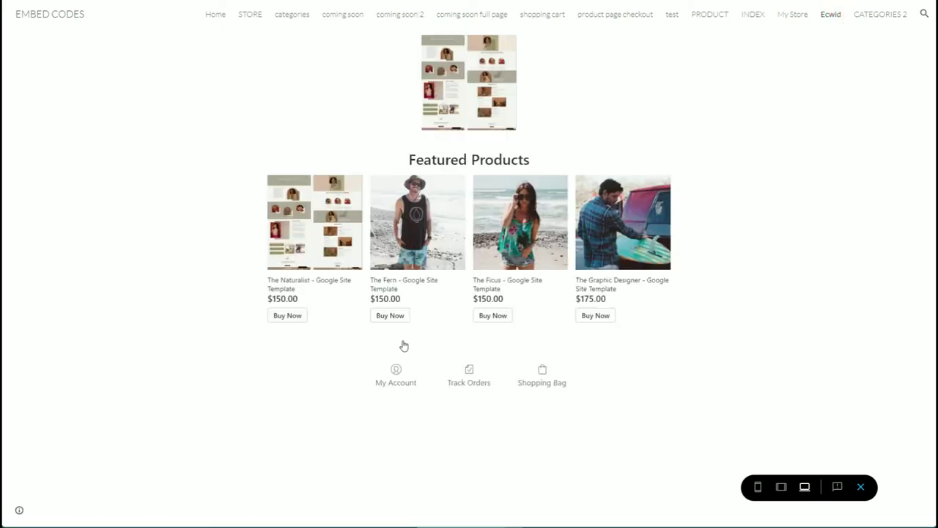
left_click(759, 485)
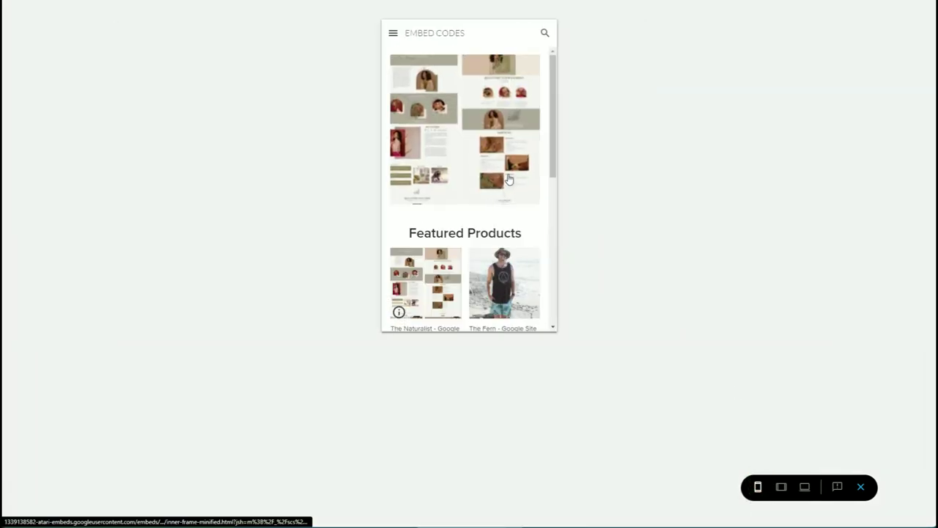
scroll(508, 179, "down", 10)
scroll(504, 198, "up", 10)
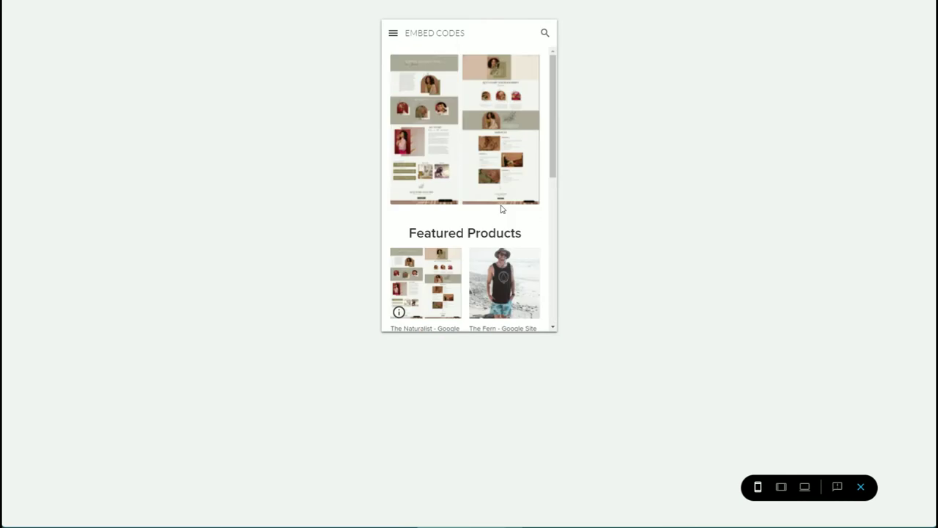
scroll(498, 216, "down", 10)
scroll(498, 216, "up", 8)
scroll(454, 169, "down", 5)
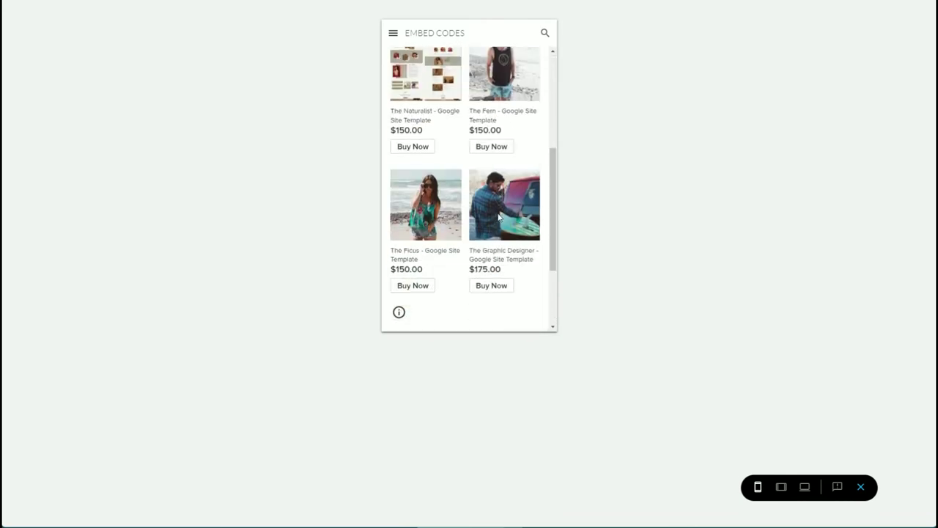
scroll(414, 128, "up", 2)
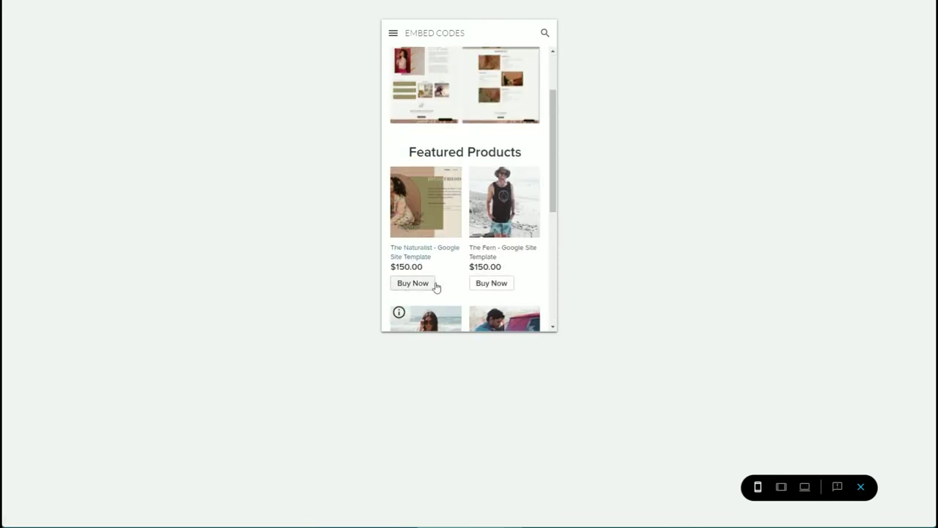
scroll(503, 291, "down", 4)
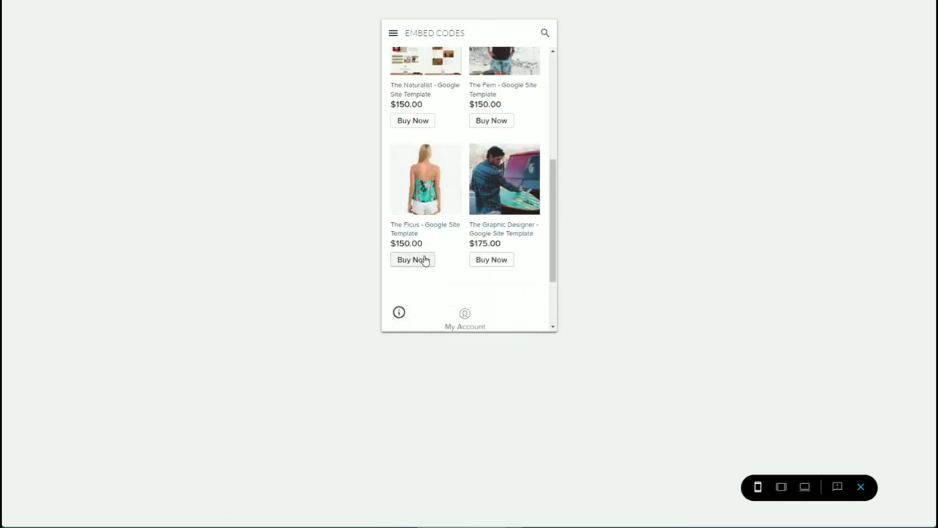
Open The Ficus, choose size L, view its photos, and add it to the bag
left_click(425, 260)
left_click(429, 310)
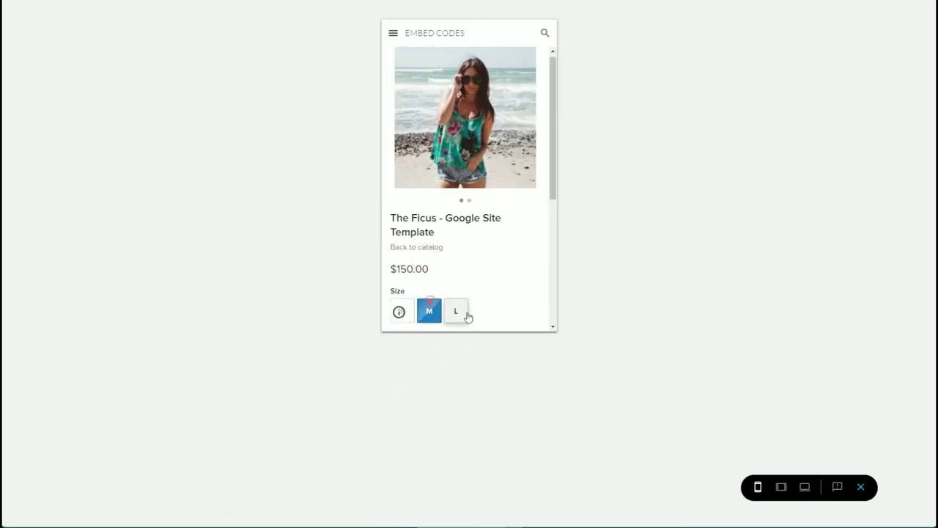
left_click(462, 314)
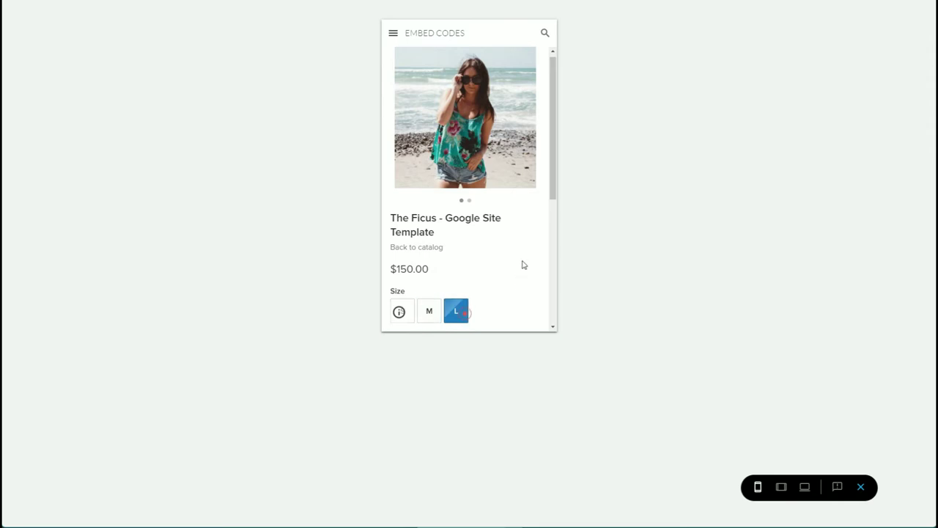
scroll(457, 122, "up", 1)
left_click(456, 131)
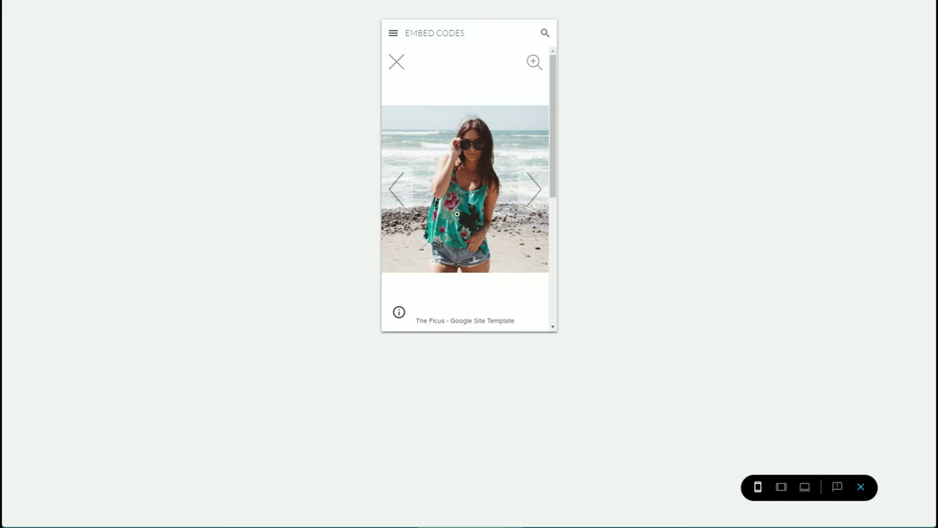
left_click(537, 191)
left_click(539, 193)
left_click(539, 193)
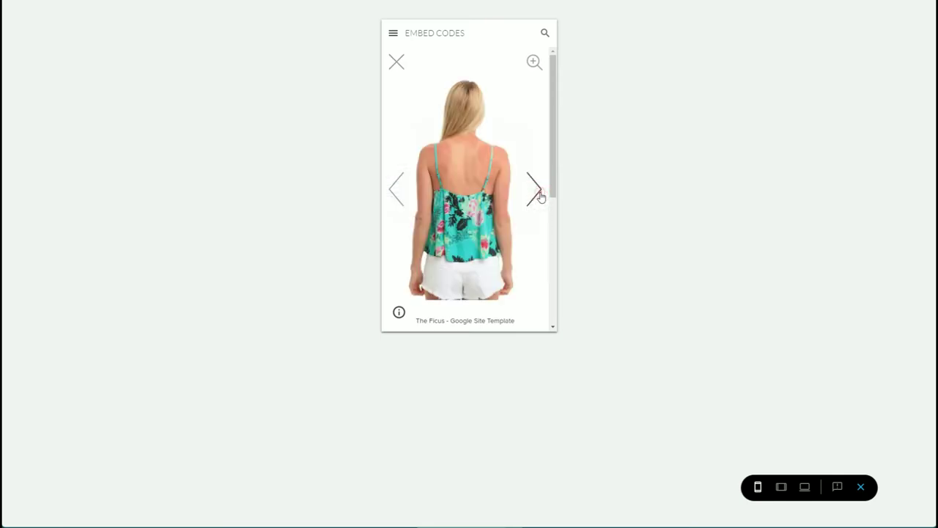
left_click(398, 62)
scroll(447, 220, "down", 5)
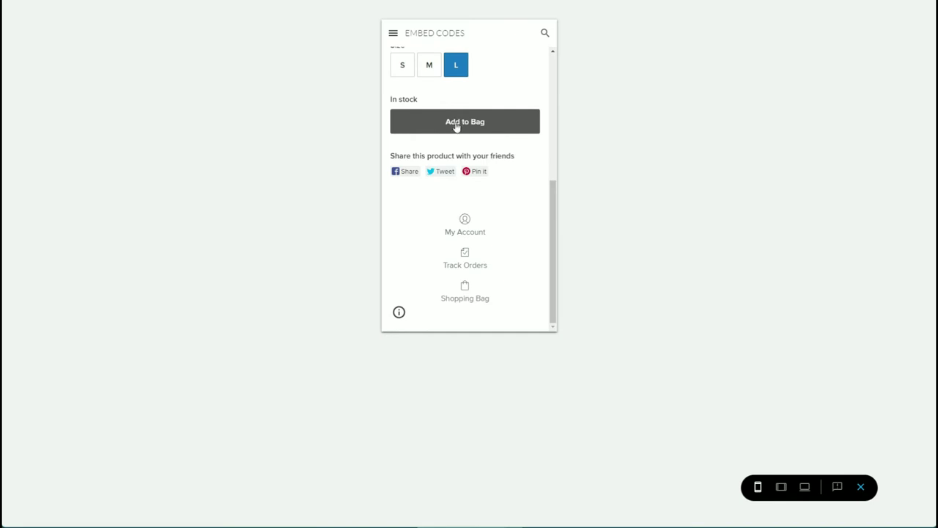
left_click(491, 130)
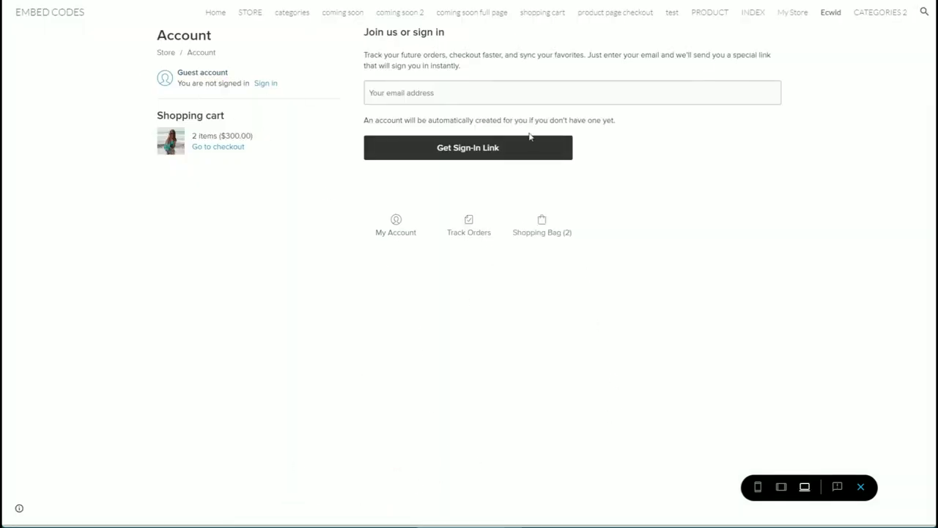
Add The Graphic Designer in size M to the bag from the phone-size store listing
left_click(170, 56)
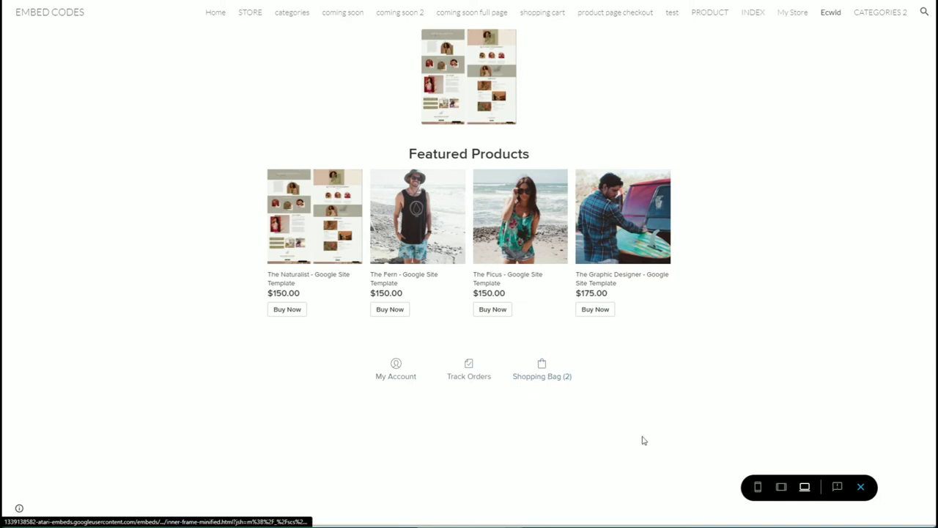
left_click(758, 487)
scroll(487, 202, "down", 5)
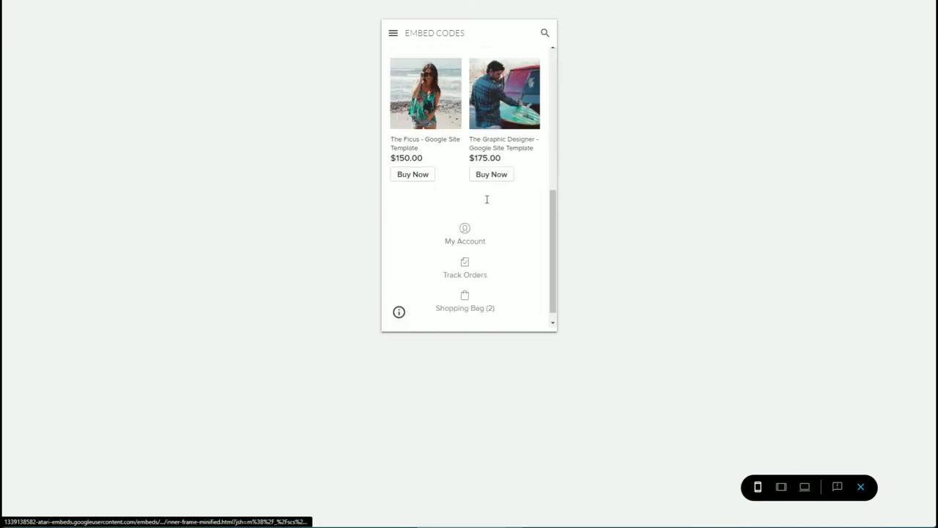
scroll(494, 176, "up", 1)
left_click(490, 256)
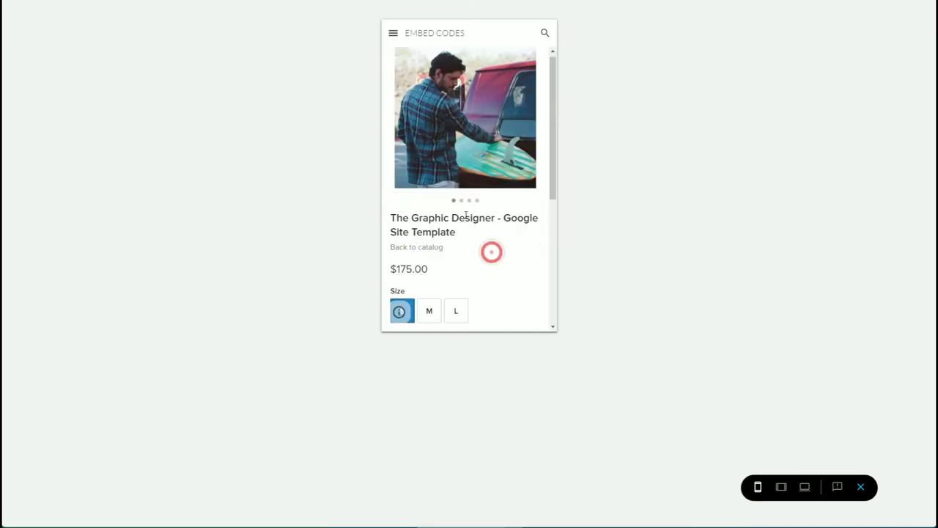
scroll(494, 327, "down", 4)
left_click(457, 70)
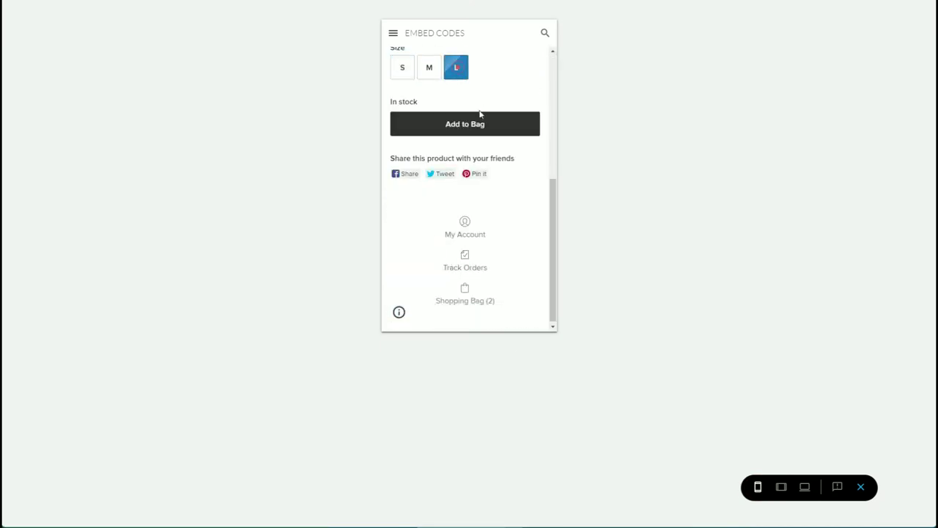
left_click(429, 76)
left_click(463, 129)
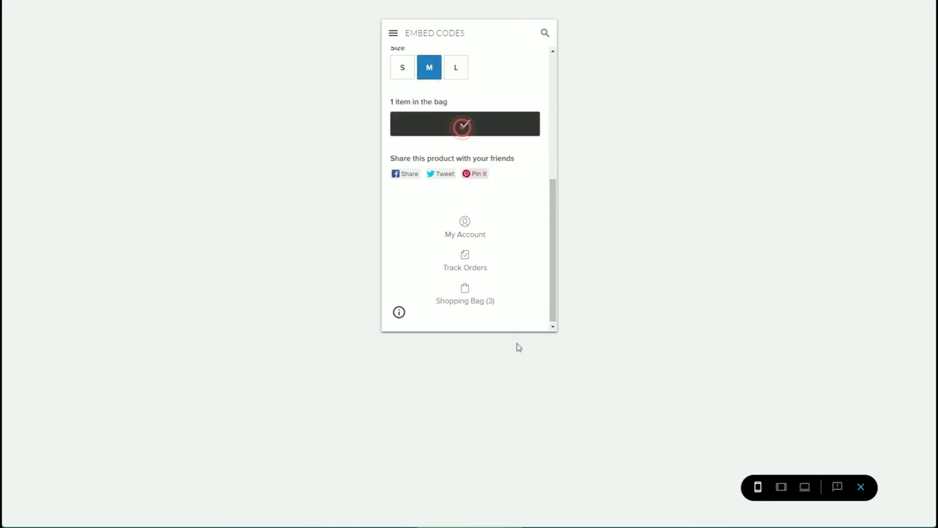
Check the shopping bag's 3 items totalling $475.00, return to the listing, and exit preview
scroll(503, 312, "down", 1)
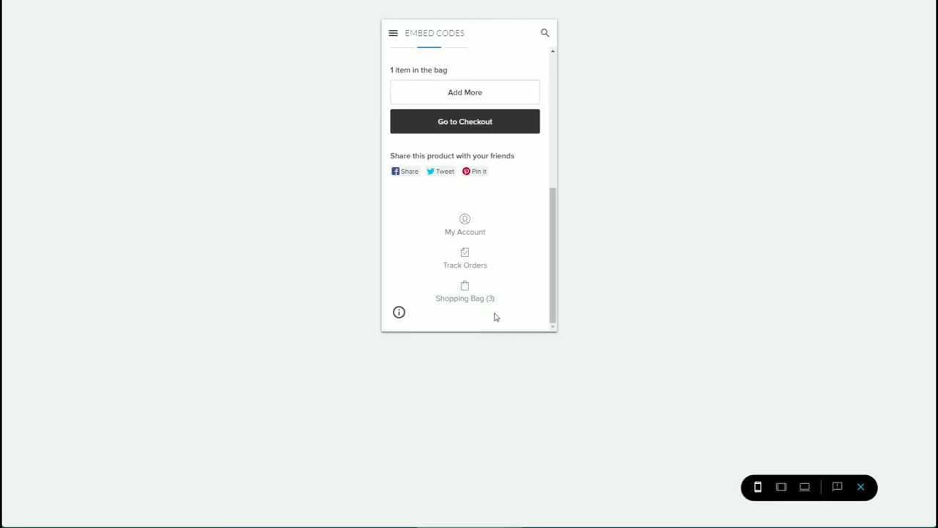
left_click(465, 293)
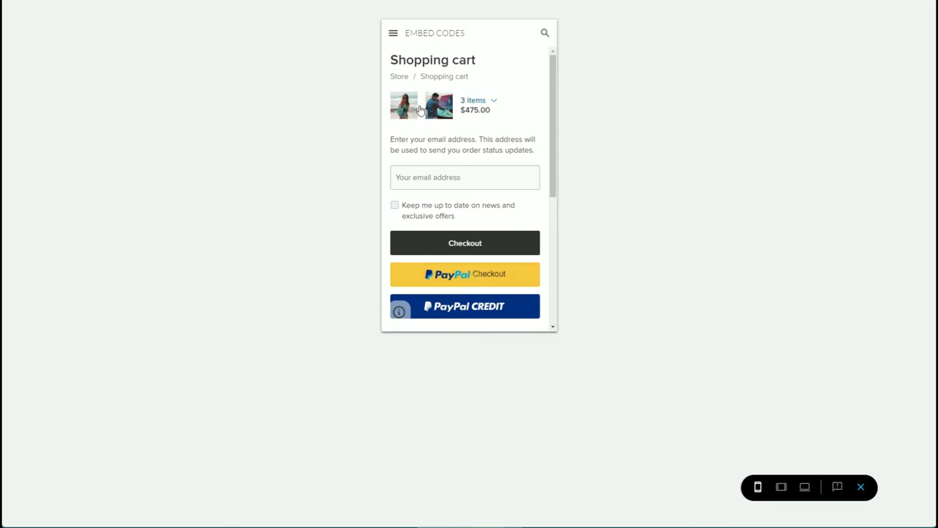
left_click(400, 77)
scroll(454, 179, "down", 5)
scroll(466, 189, "down", 2)
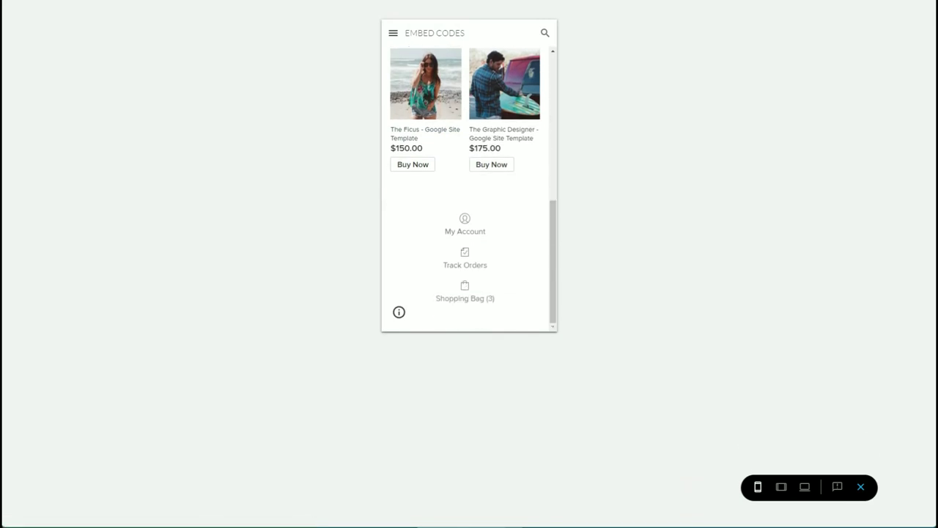
left_click(861, 486)
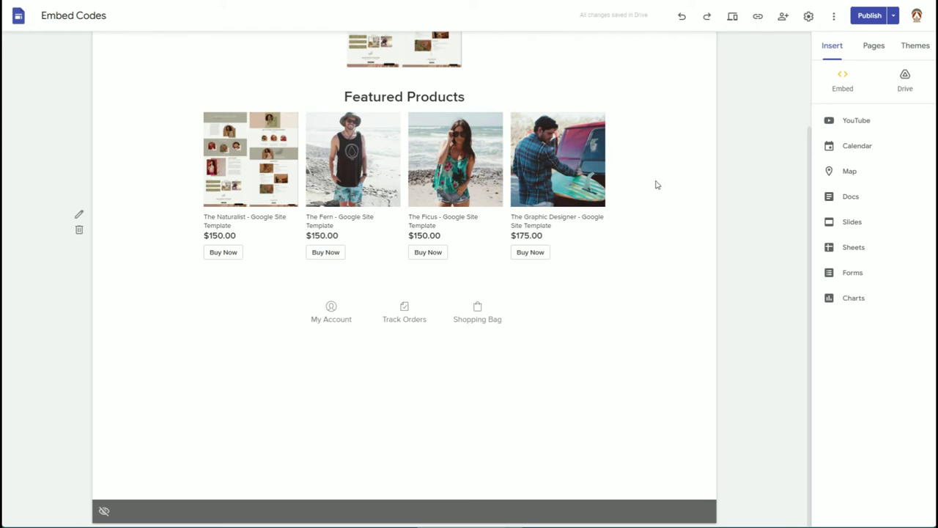
Scroll back up in the editor and show the Pages panel listing the site's pages
scroll(468, 186, "up", 2)
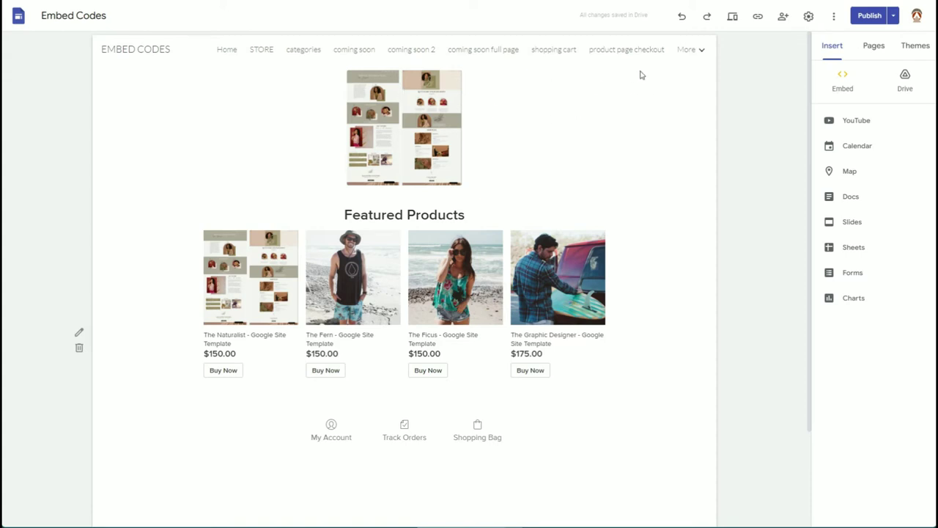
left_click(874, 46)
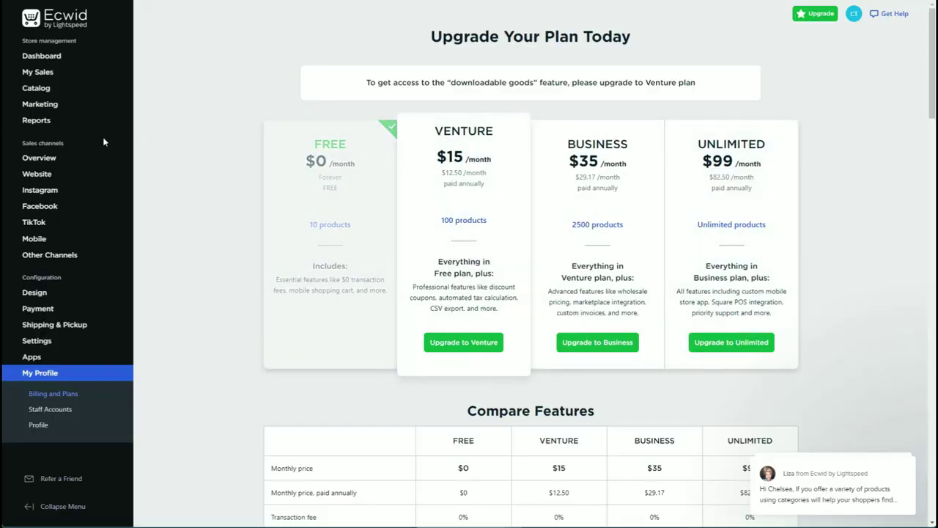
Go to Catalog in the Ecwid sidebar and scroll through the Products page
left_click(35, 88)
scroll(462, 440, "down", 6)
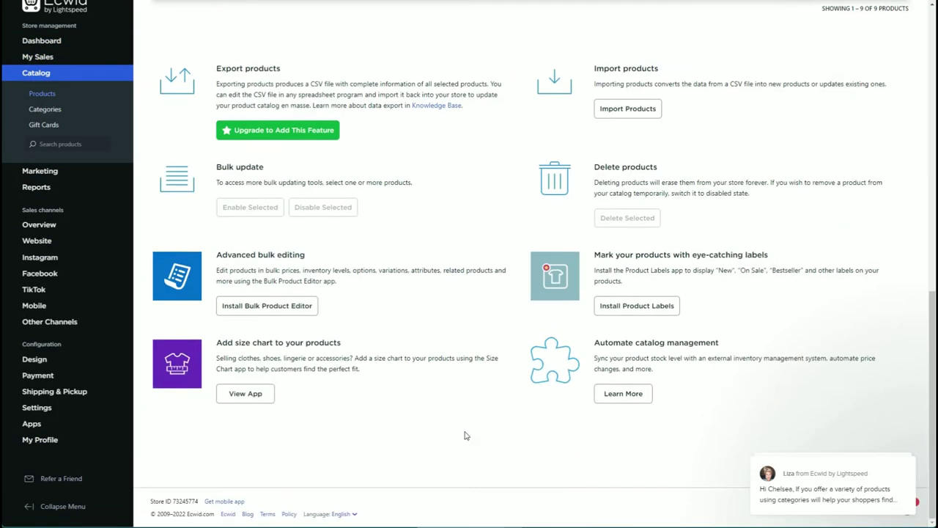
scroll(465, 435, "up", 7)
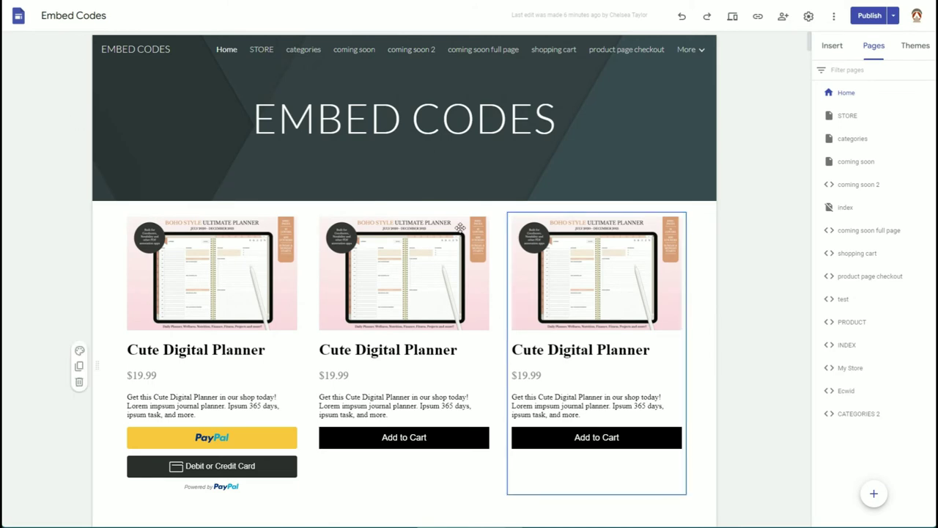
Preview the product page checkout page and scroll the Full size Bath Towels embed at phone size
scroll(350, 366, "down", 5)
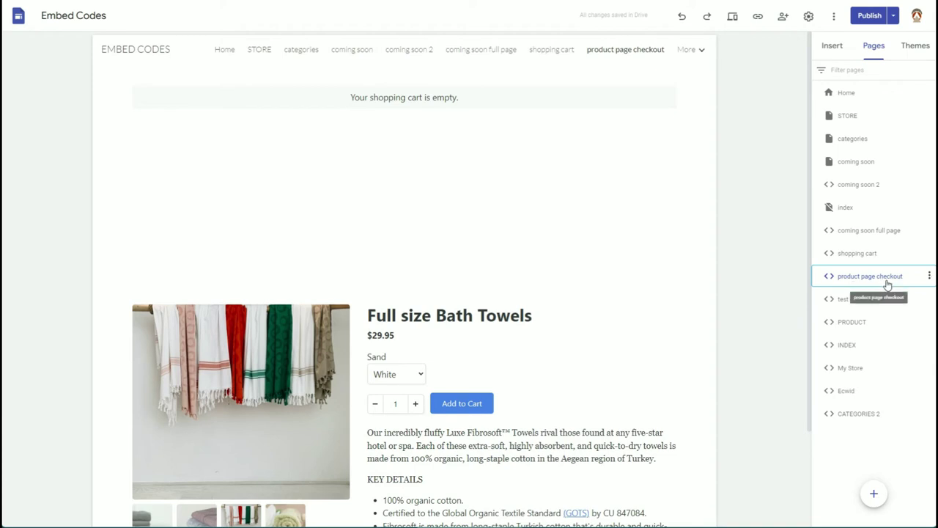
left_click(732, 18)
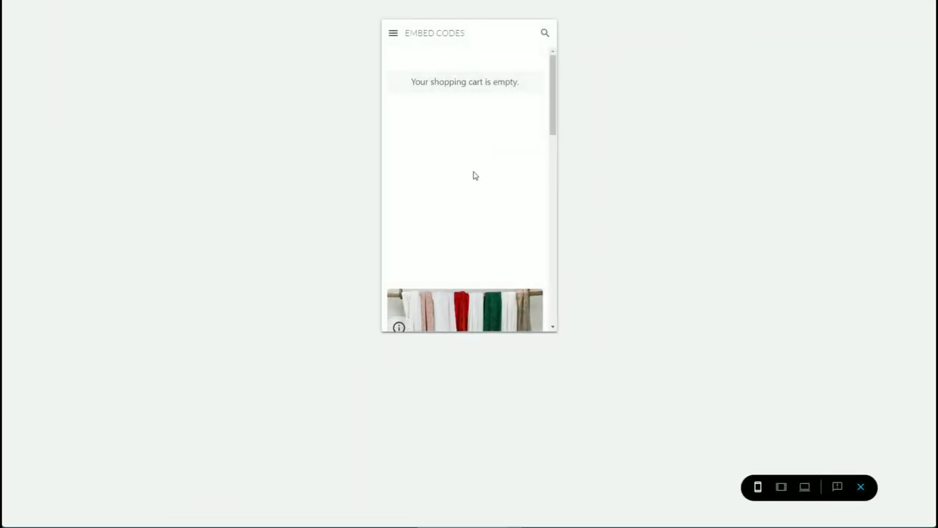
scroll(472, 174, "down", 3)
scroll(473, 175, "down", 8)
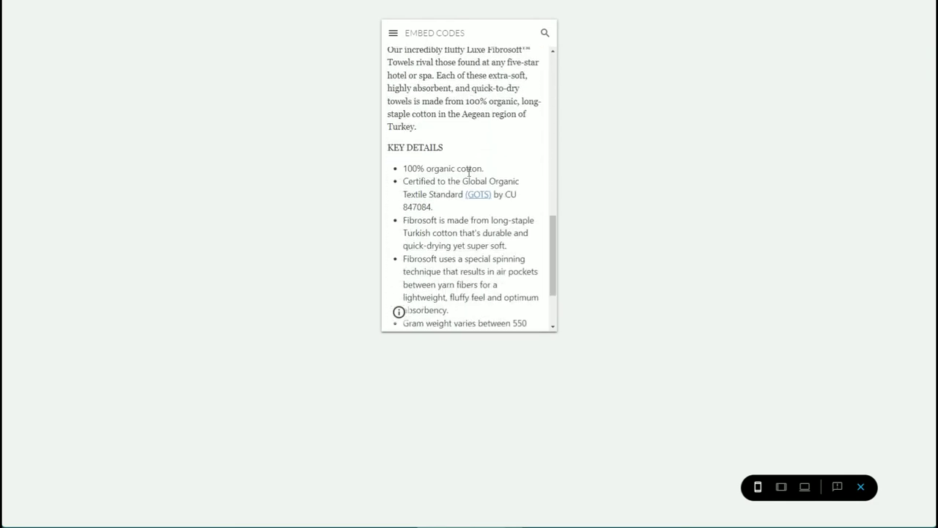
scroll(464, 172, "up", 3)
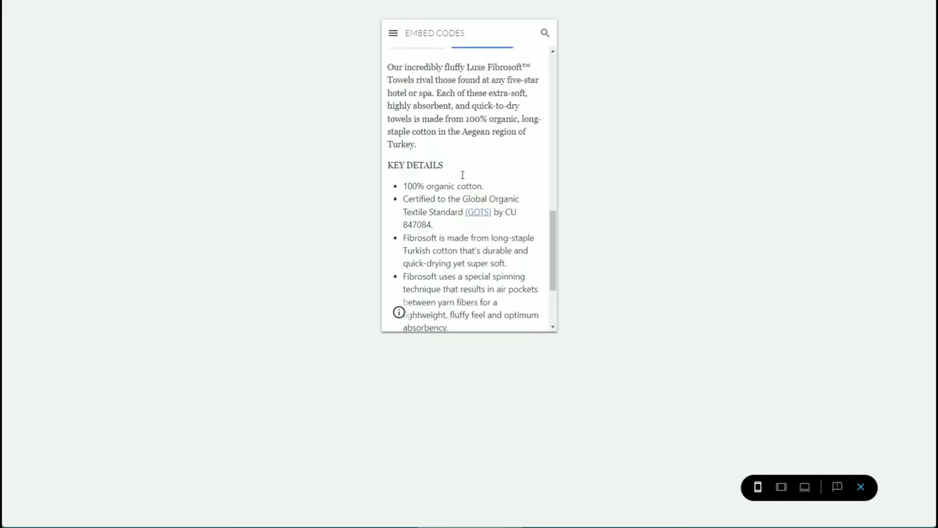
scroll(462, 180, "down", 3)
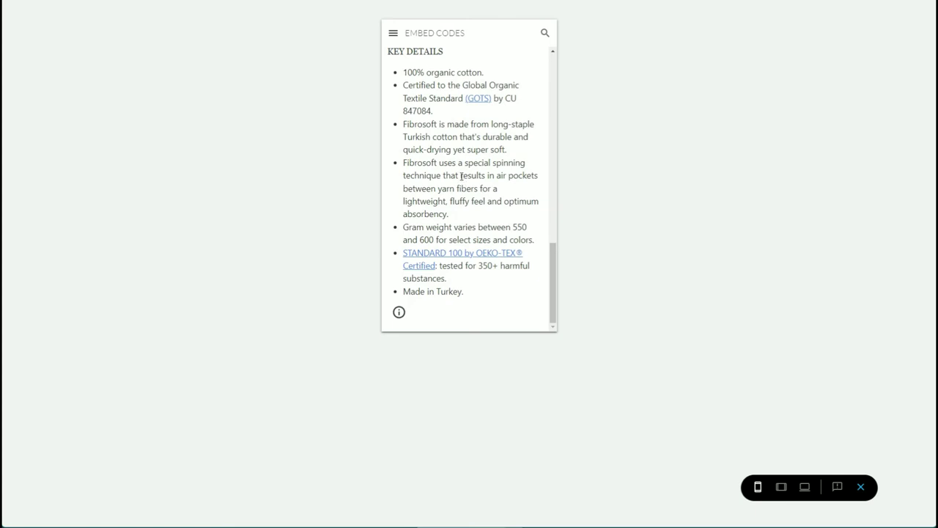
scroll(474, 242, "up", 5)
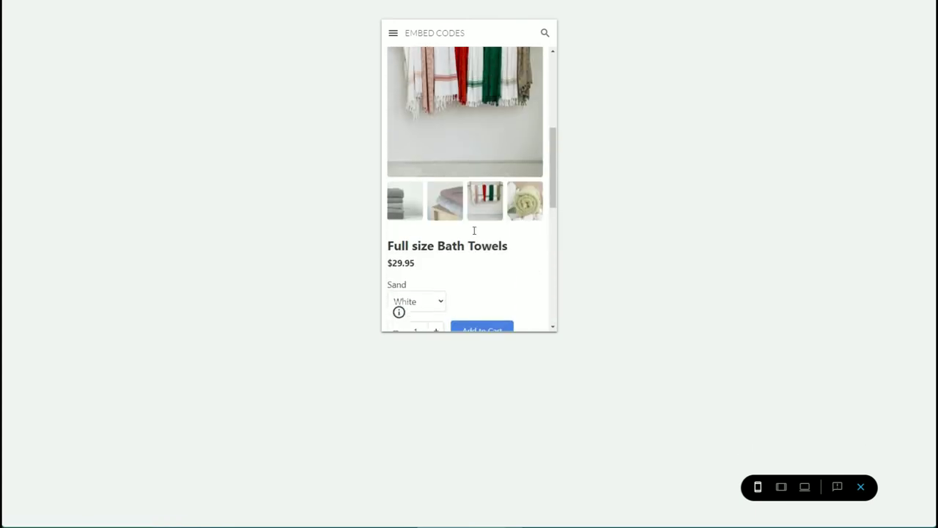
scroll(474, 230, "down", 6)
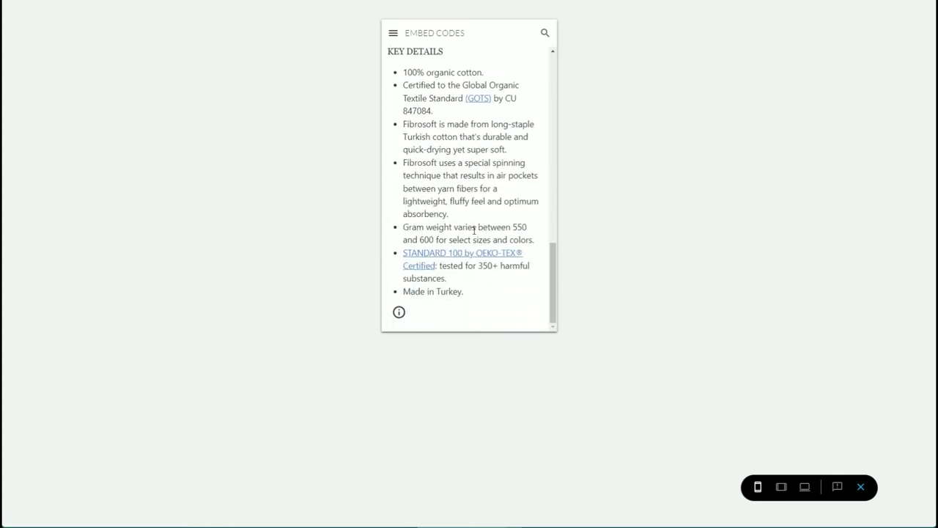
scroll(474, 230, "up", 5)
scroll(476, 230, "up", 5)
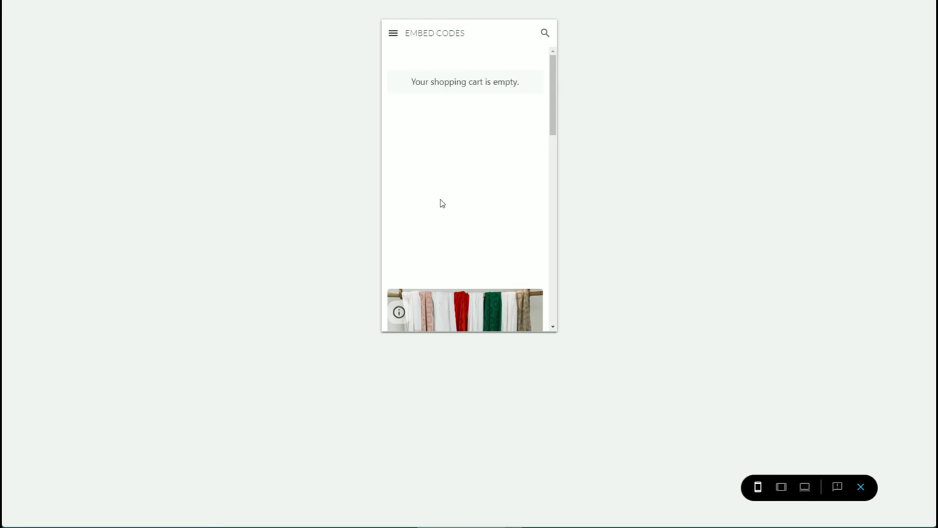
Add the Full size Bath Towels to the cart and proceed to checkout
scroll(442, 203, "down", 10)
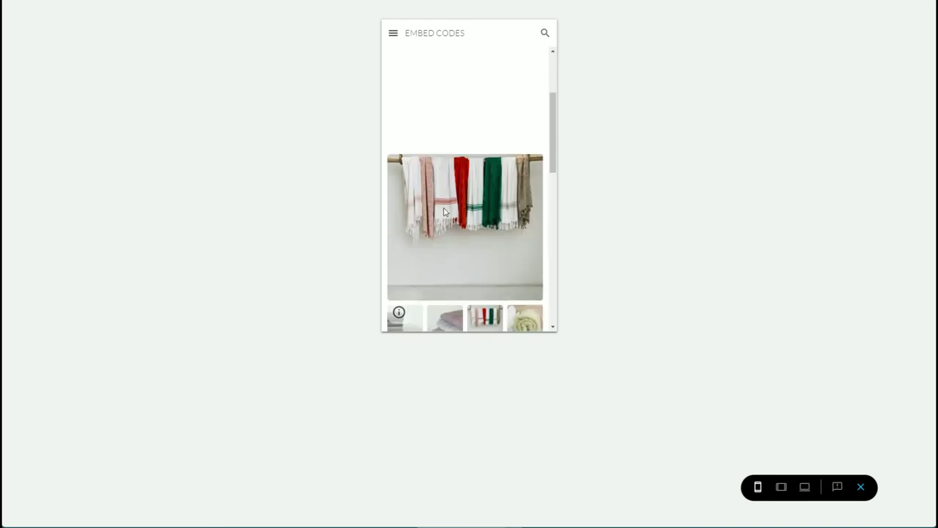
scroll(454, 249, "up", 2)
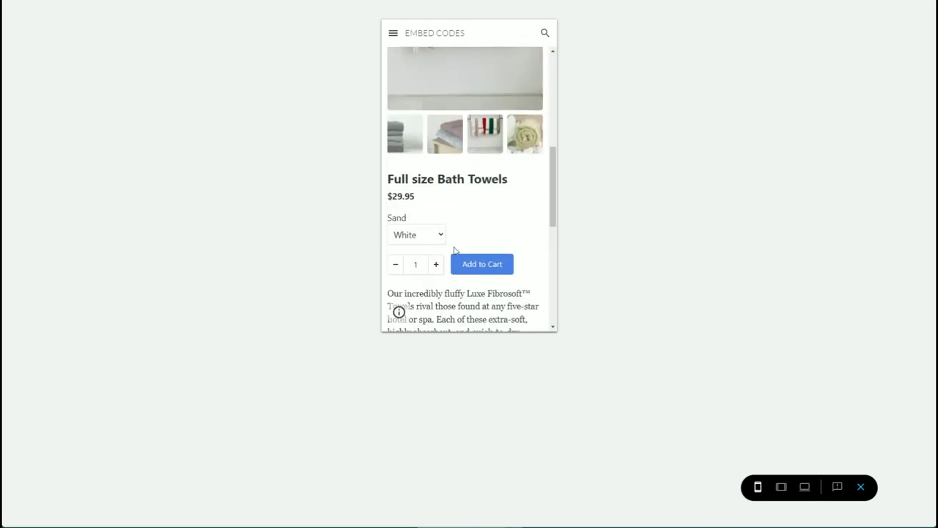
left_click(483, 268)
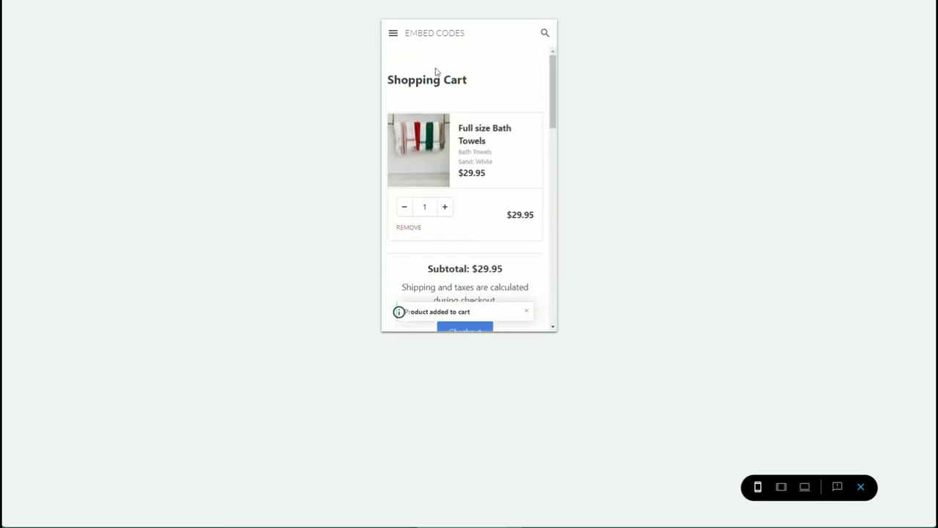
scroll(502, 241, "down", 3)
scroll(500, 234, "up", 3)
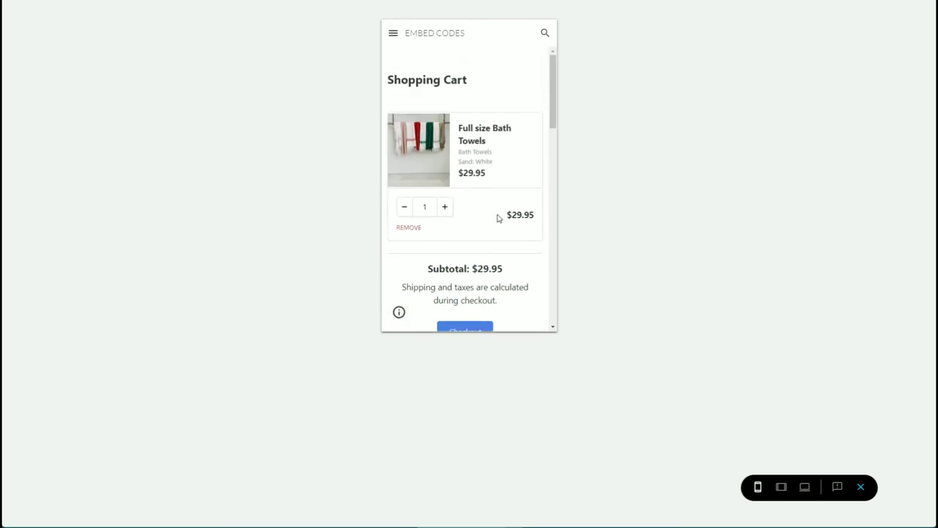
scroll(476, 293, "down", 1)
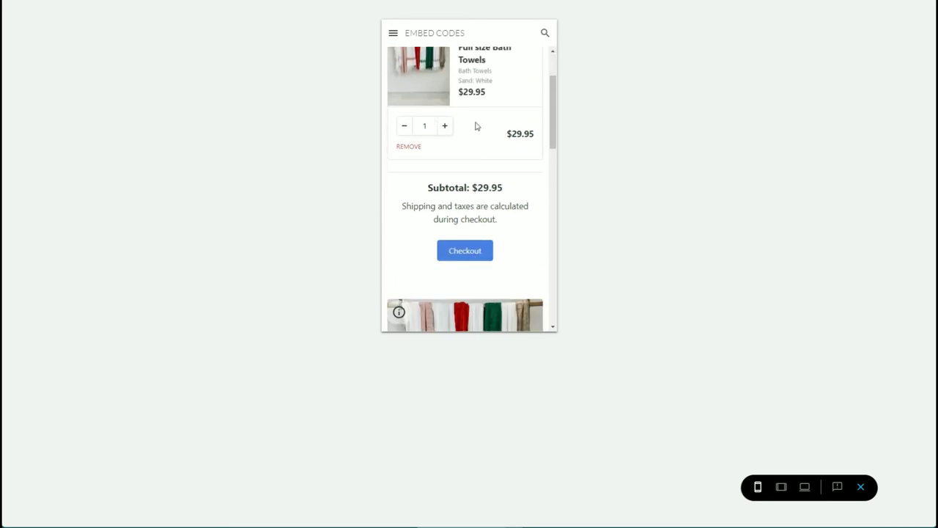
left_click(466, 251)
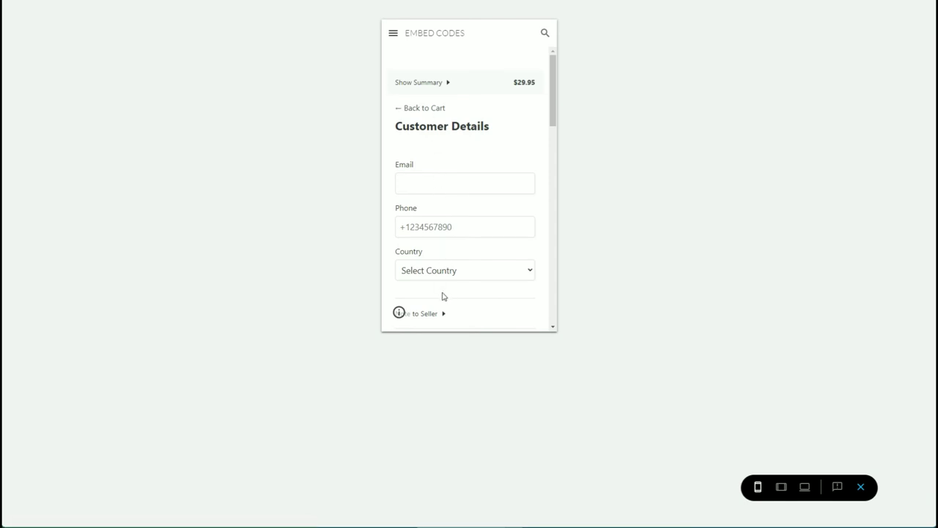
Continue to the Shipping & Payment step and expand the order summary
scroll(442, 296, "down", 3)
scroll(433, 227, "up", 3)
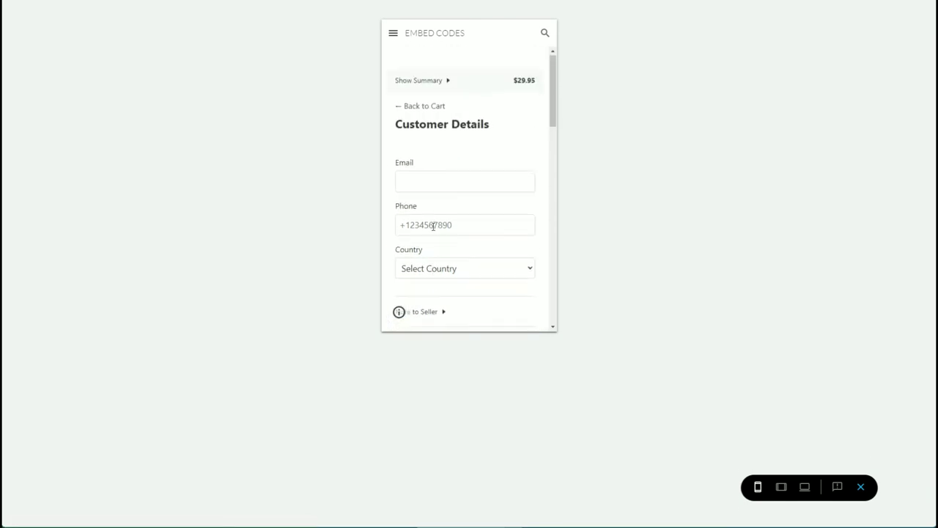
scroll(433, 227, "down", 2)
left_click(427, 269)
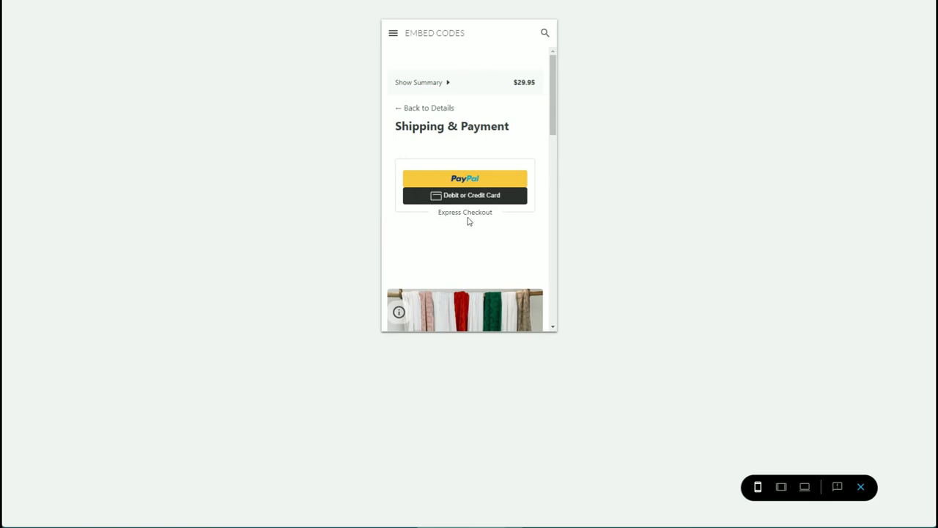
left_click(419, 83)
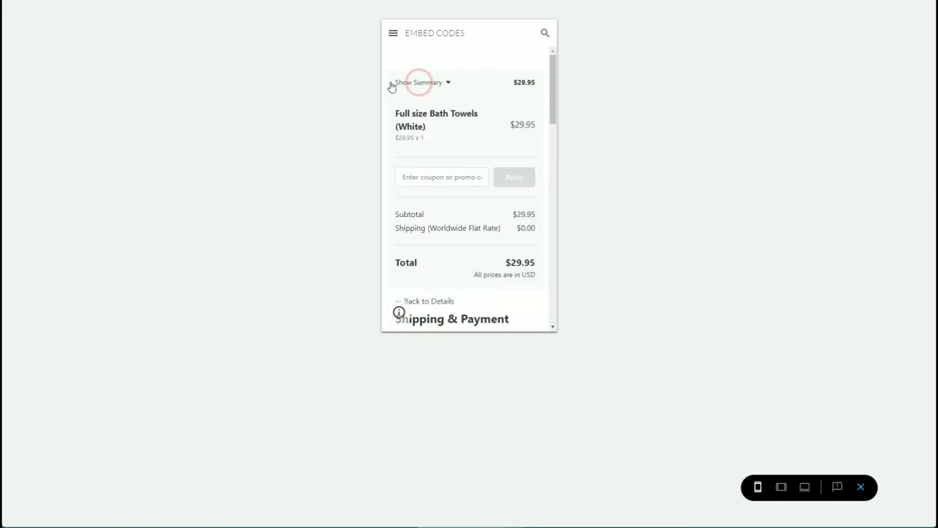
scroll(469, 213, "down", 3)
scroll(470, 212, "up", 4)
scroll(470, 206, "down", 2)
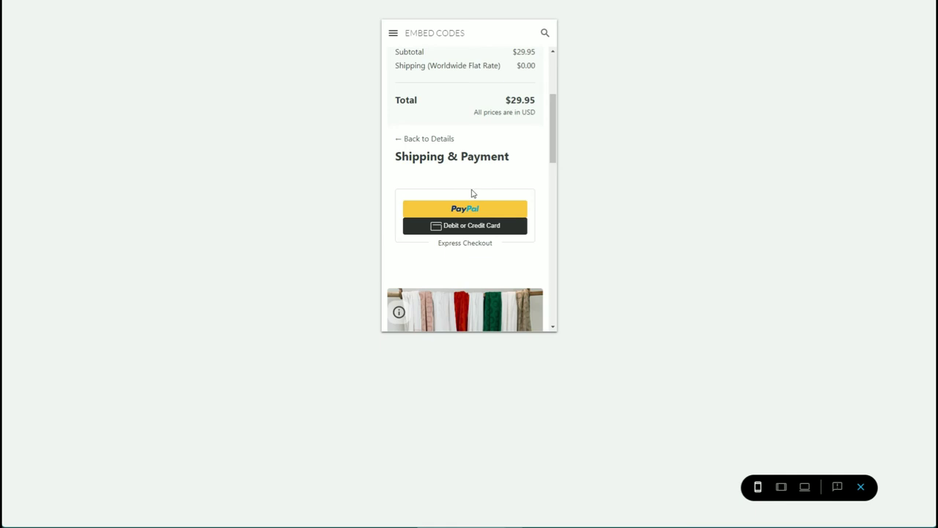
Review the checkout page, then exit the preview back to the editor
scroll(482, 202, "down", 4)
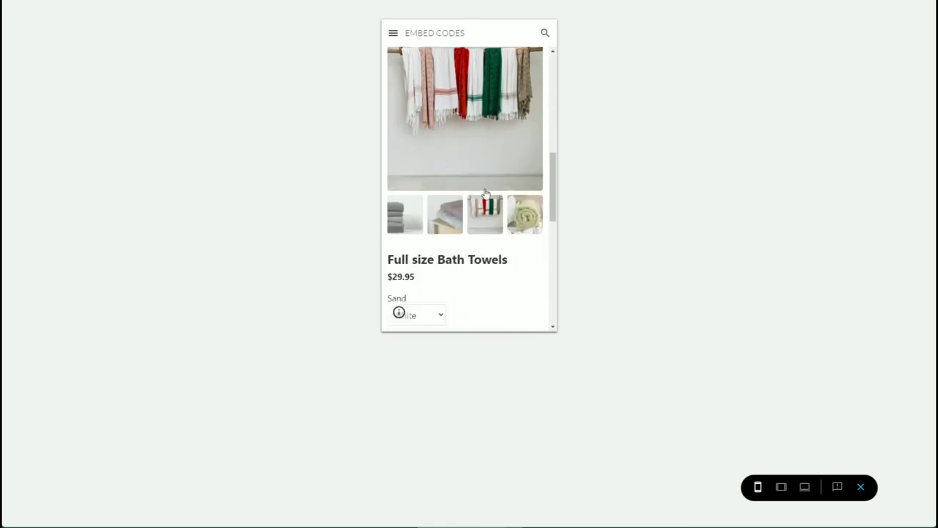
scroll(477, 209, "up", 4)
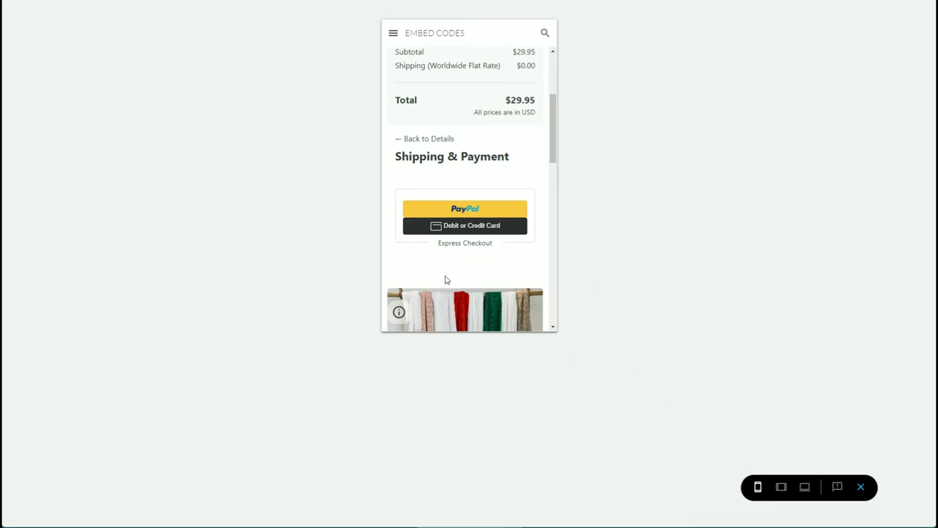
scroll(463, 230, "up", 2)
scroll(458, 224, "down", 15)
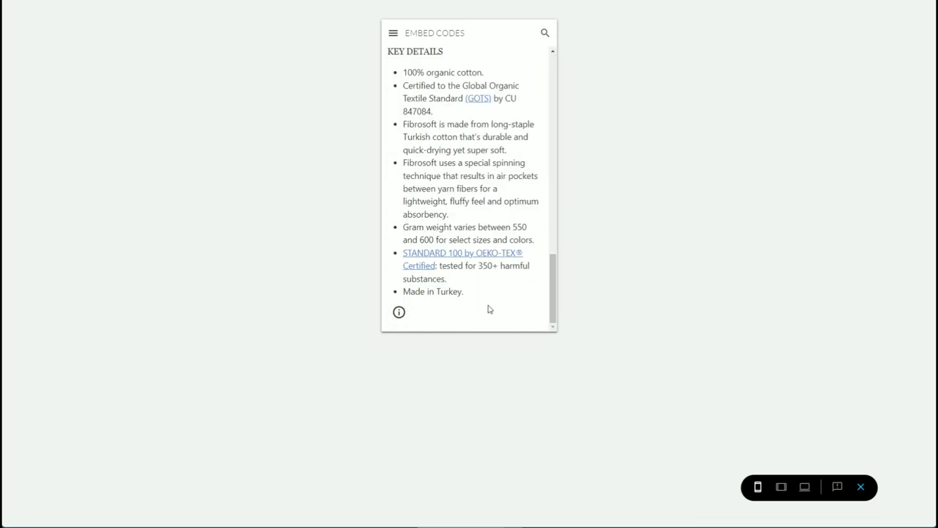
scroll(483, 304, "up", 15)
scroll(484, 304, "up", 2)
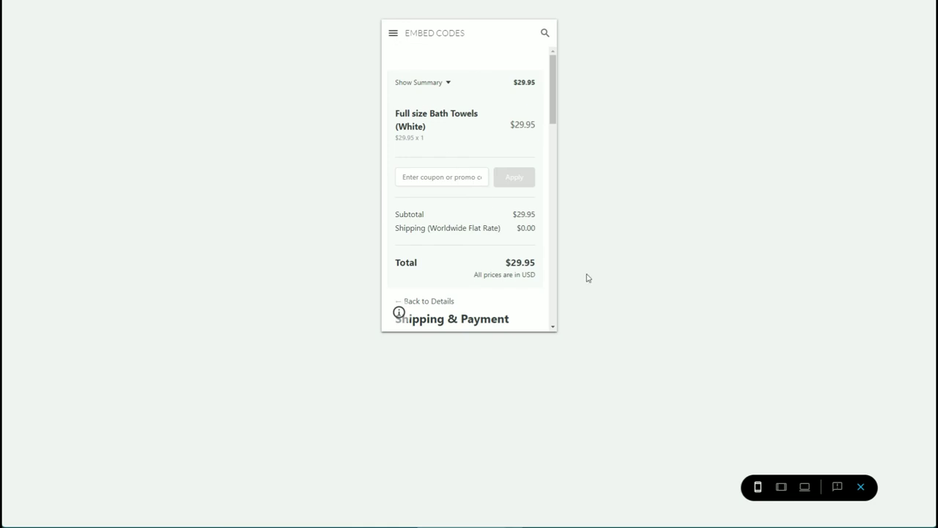
left_click(862, 487)
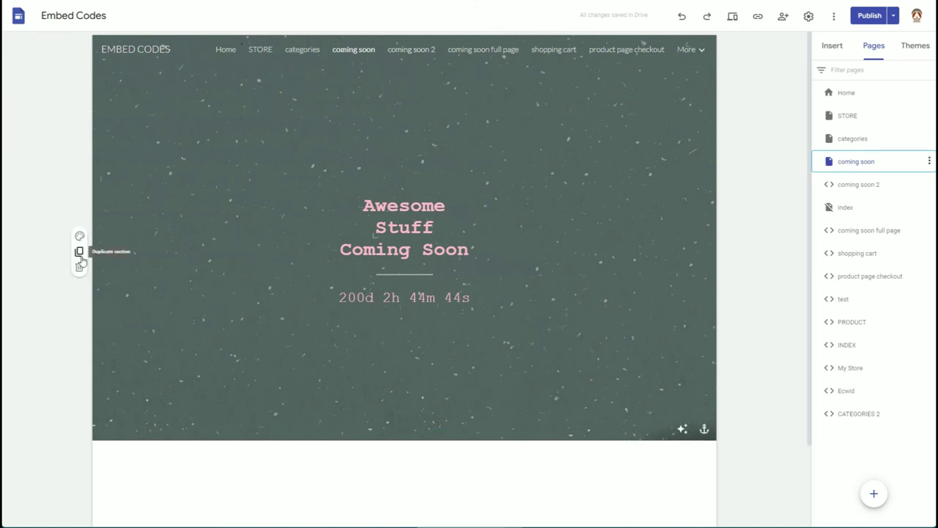
Preview the coming soon page as a visitor sees it, with its countdown timer
left_click(735, 16)
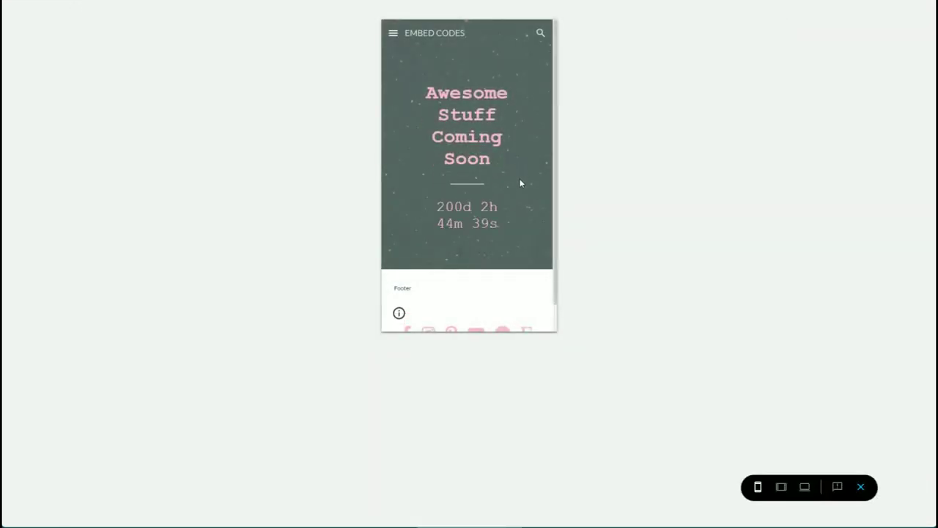
Check the desktop preview, hide the coming soon page's footer, and re-preview without it
left_click(805, 487)
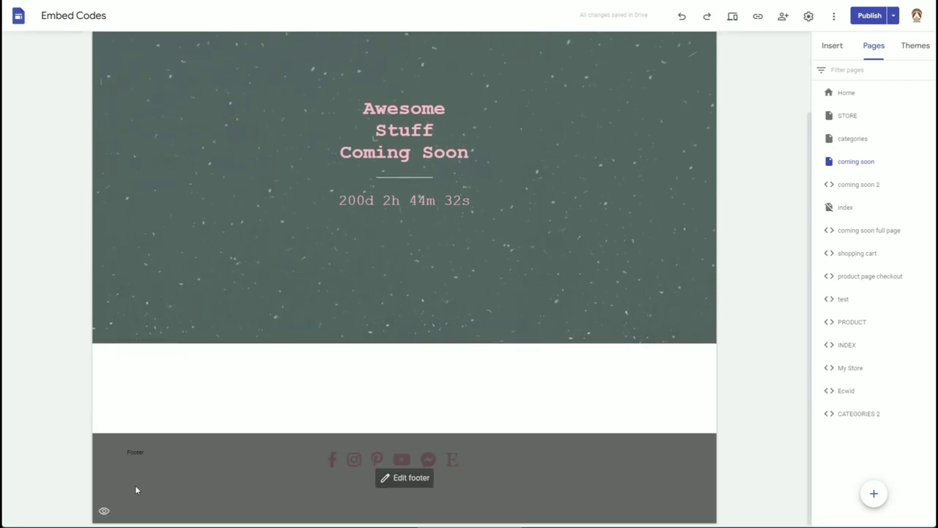
left_click(105, 513)
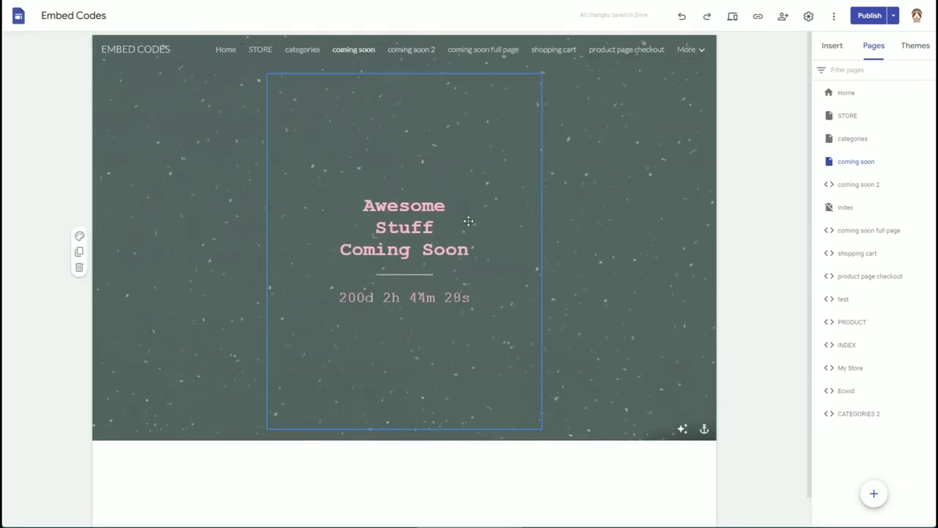
left_click(732, 17)
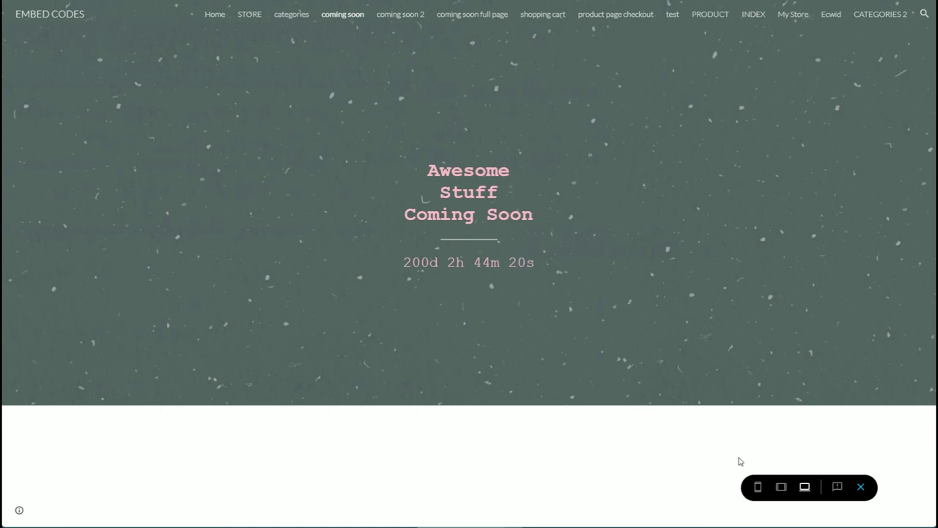
left_click(860, 487)
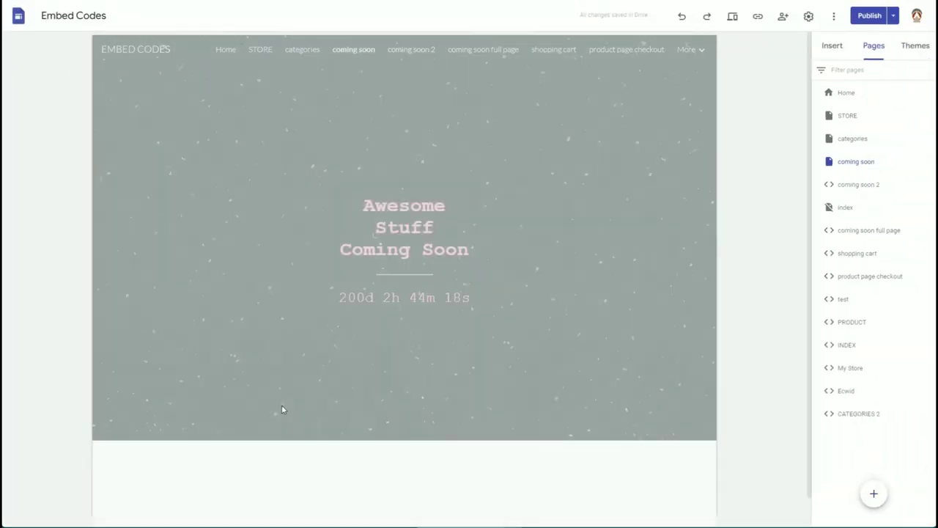
scroll(279, 428, "down", 1)
scroll(260, 442, "up", 1)
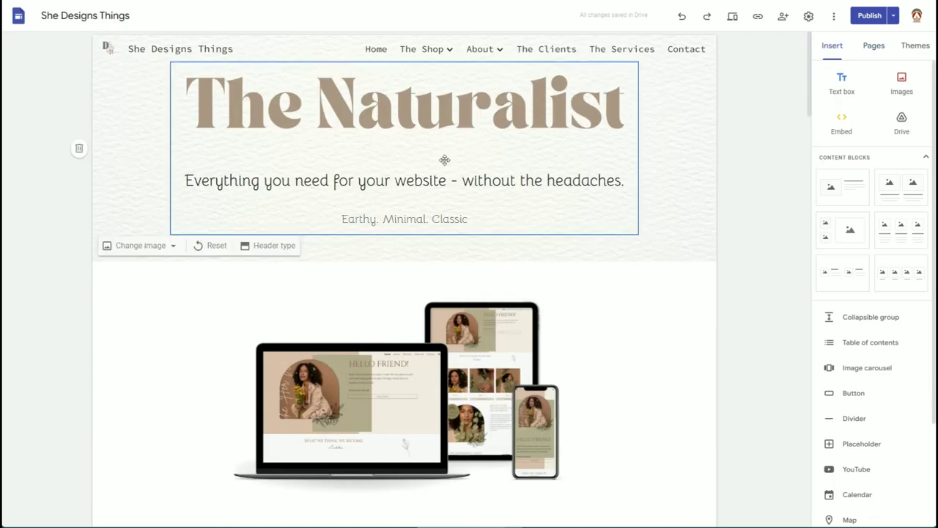
scroll(590, 374, "down", 3)
scroll(590, 373, "down", 20)
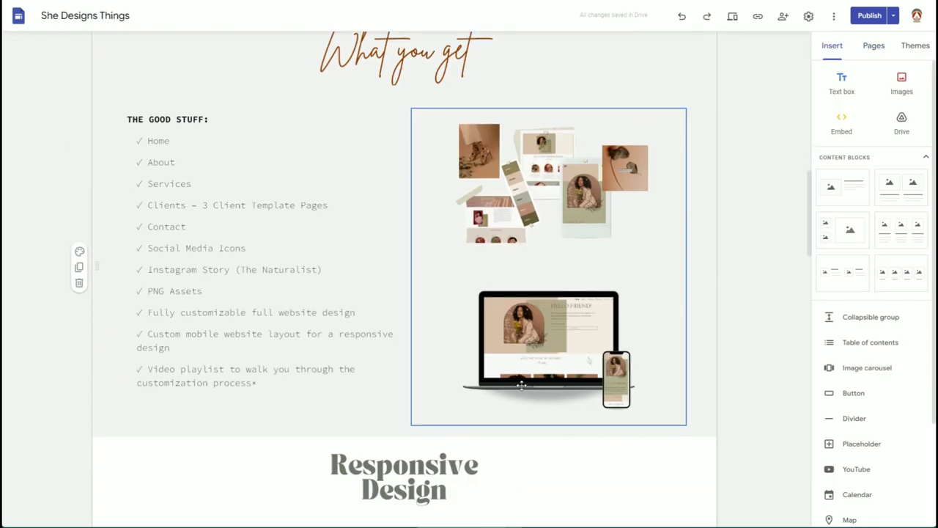
scroll(686, 376, "down", 6)
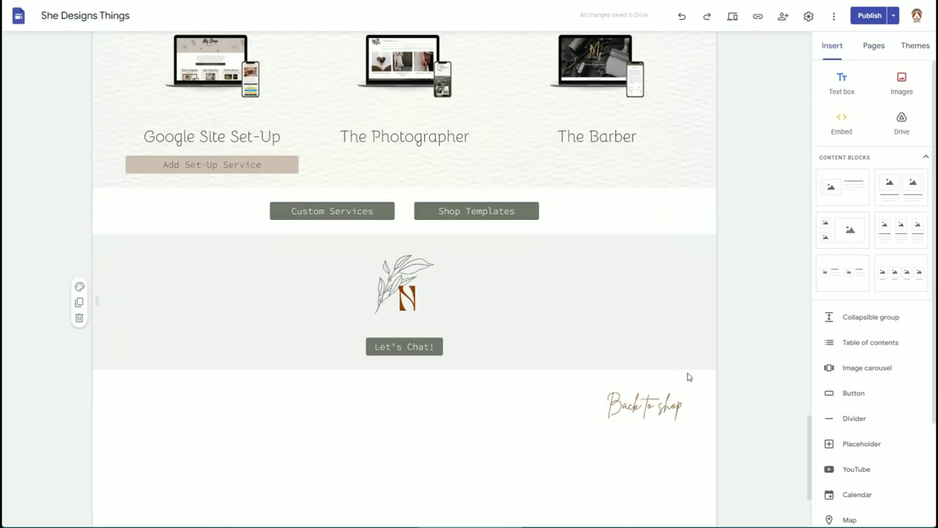
scroll(498, 331, "up", 4)
scroll(511, 333, "up", 20)
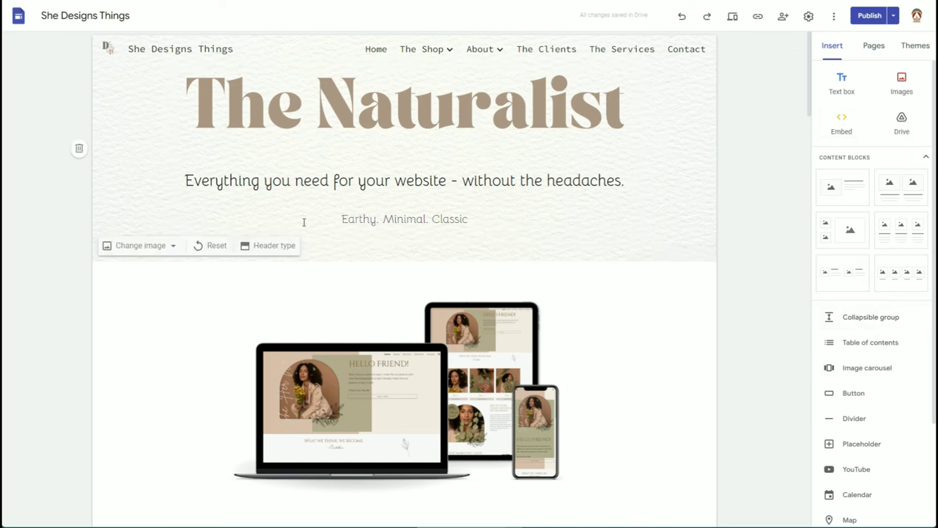
scroll(516, 410, "down", 15)
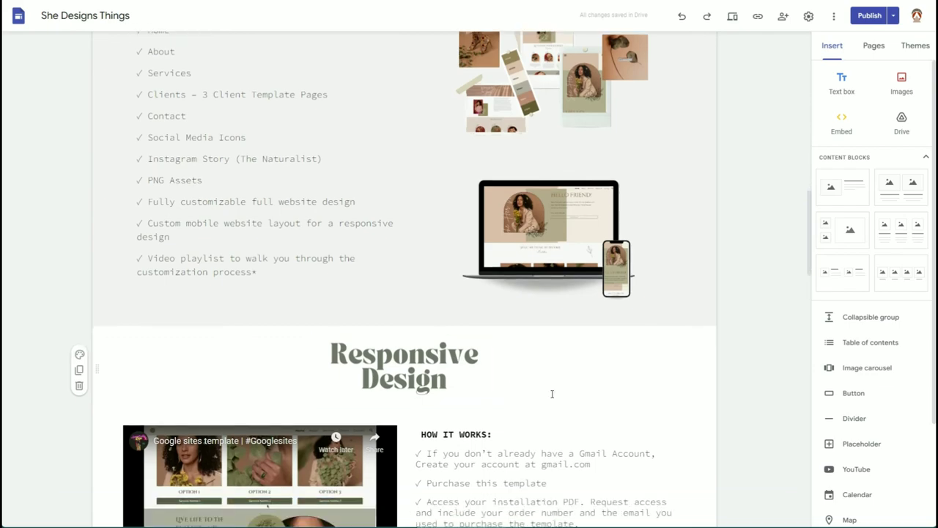
scroll(525, 400, "down", 12)
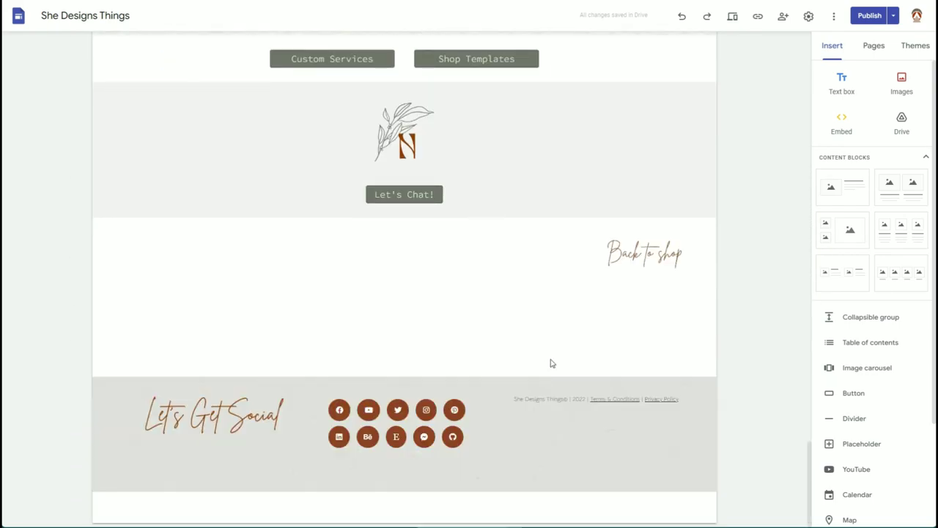
scroll(659, 315, "up", 1)
scroll(677, 310, "up", 15)
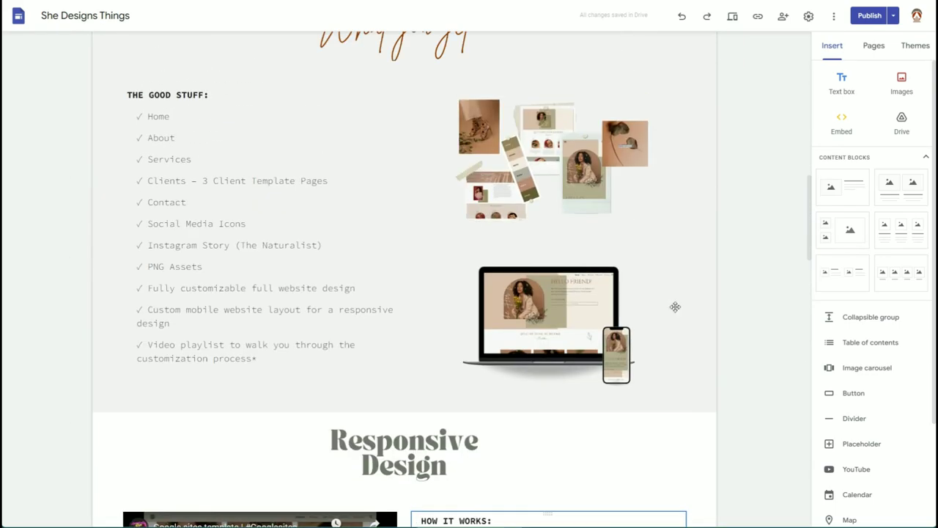
scroll(671, 308, "up", 4)
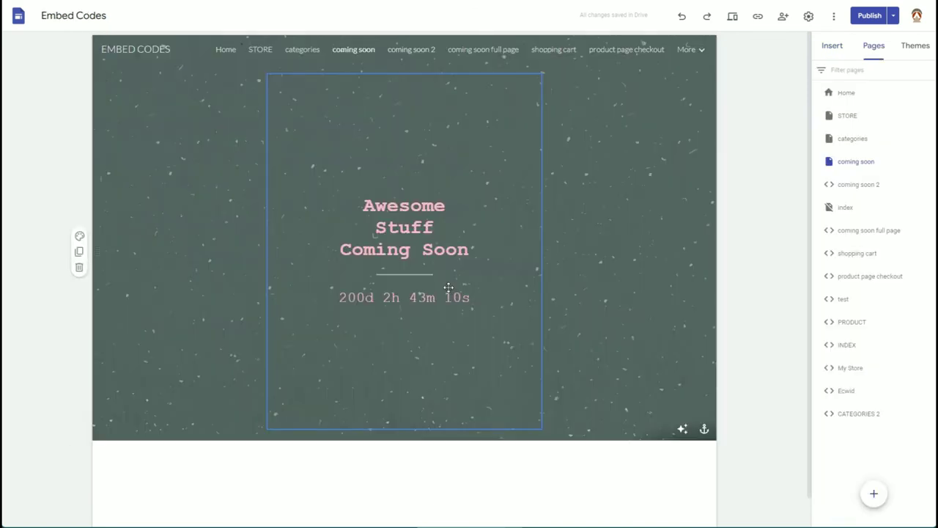
Open the Ecwid page from the Pages panel to see Featured Products
left_click(849, 389)
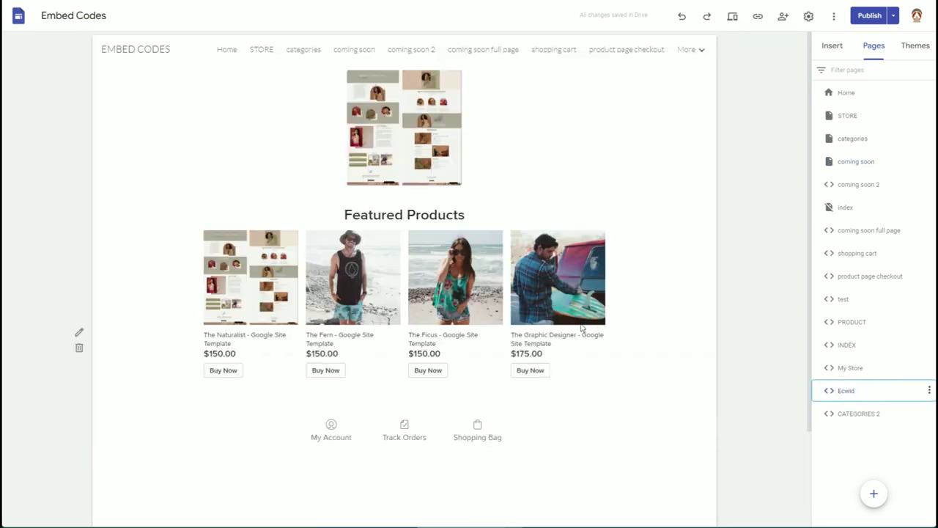